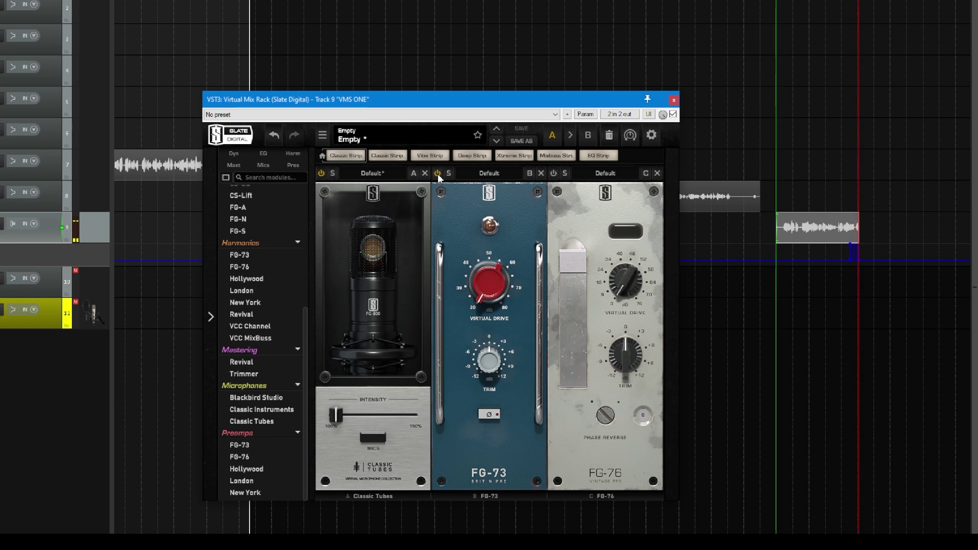
- Raise the FG-73 preamp's Virtual Drive to about 43 dB and compare the sound with the module bypassed and active
click(484, 293)
scroll(486, 291, up, 5)
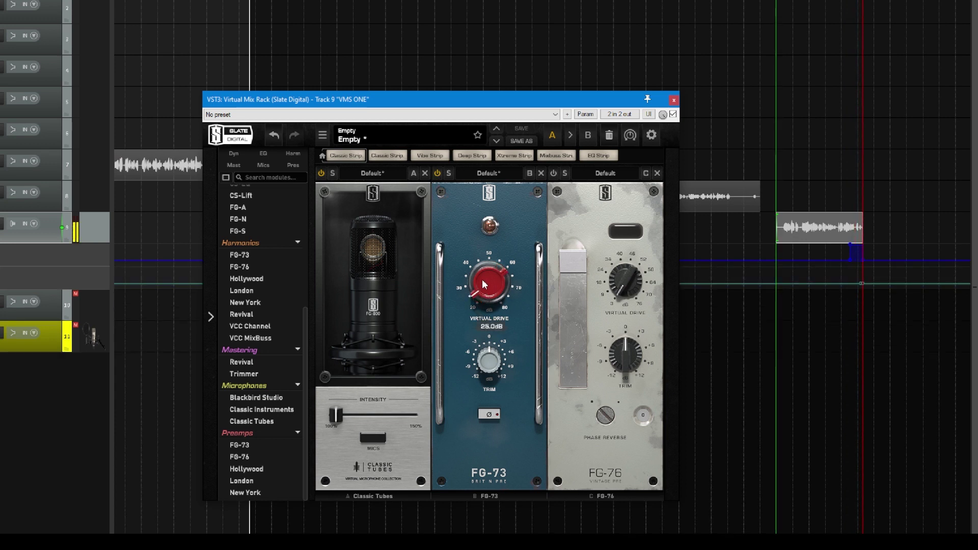
drag(486, 283, 478, 251)
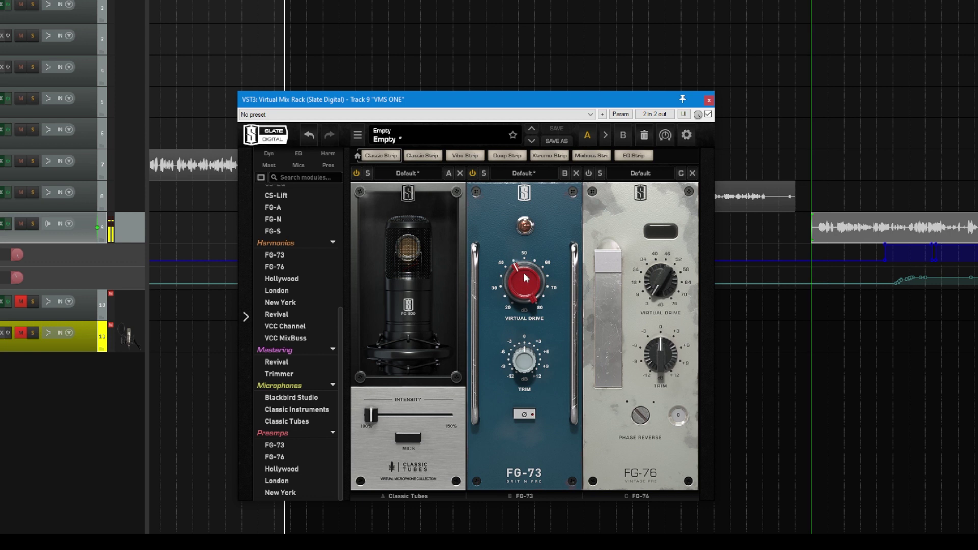
mouse_move(516, 266)
drag(523, 286, 527, 284)
click(472, 173)
click(473, 173)
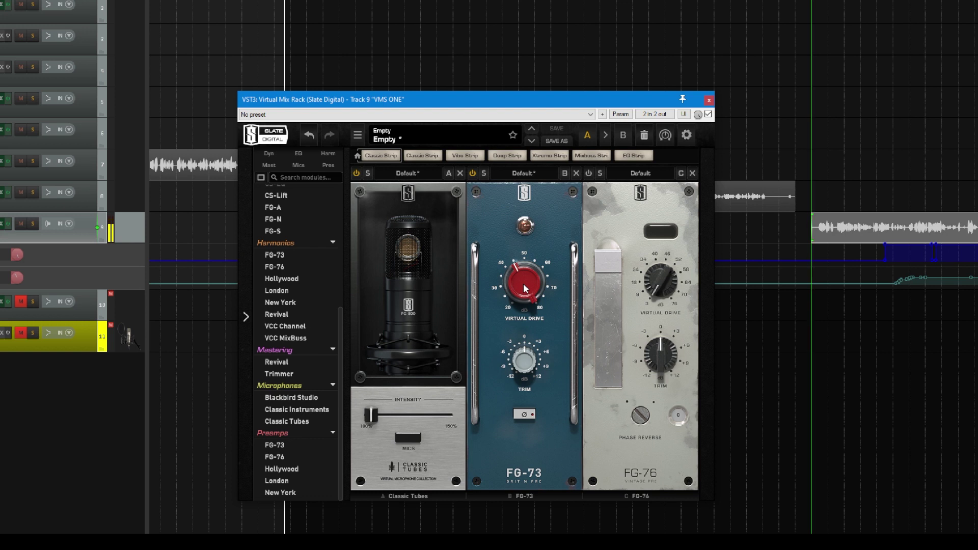
- Sweep the FG-73's Virtual Drive up to 64.3 dB and back down to about 43 dB, and bypass the module
drag(521, 289, 522, 246)
scroll(526, 291, down, 1)
drag(527, 290, 527, 288)
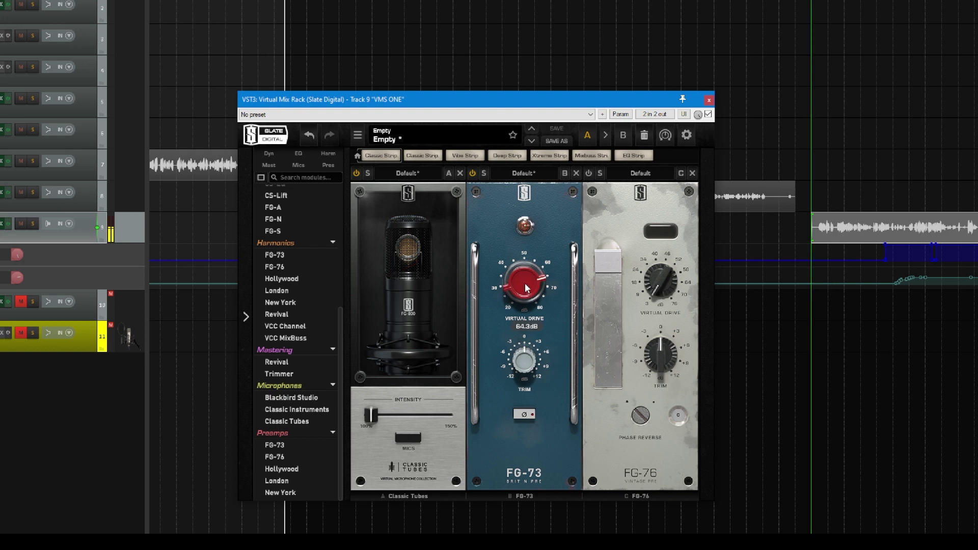
drag(527, 288, 514, 317)
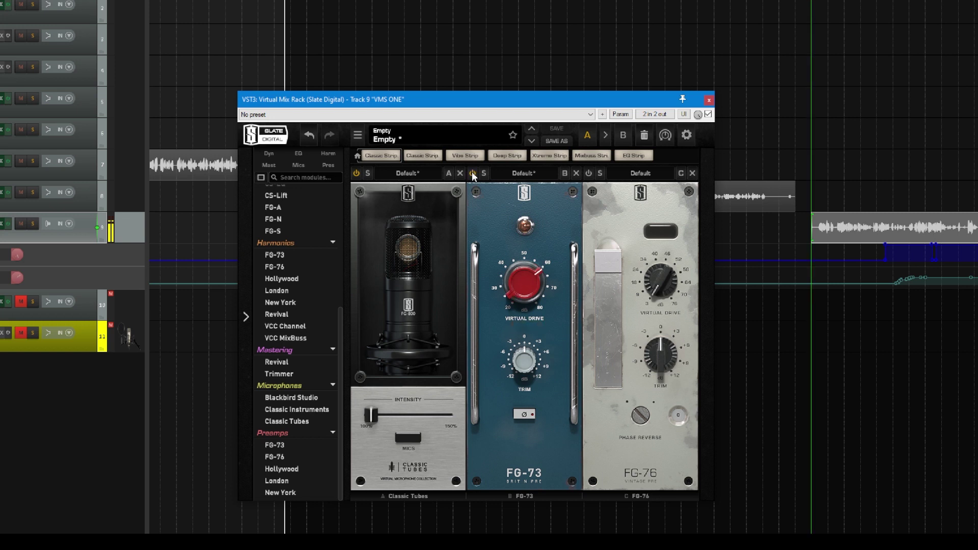
scroll(527, 284, down, 5)
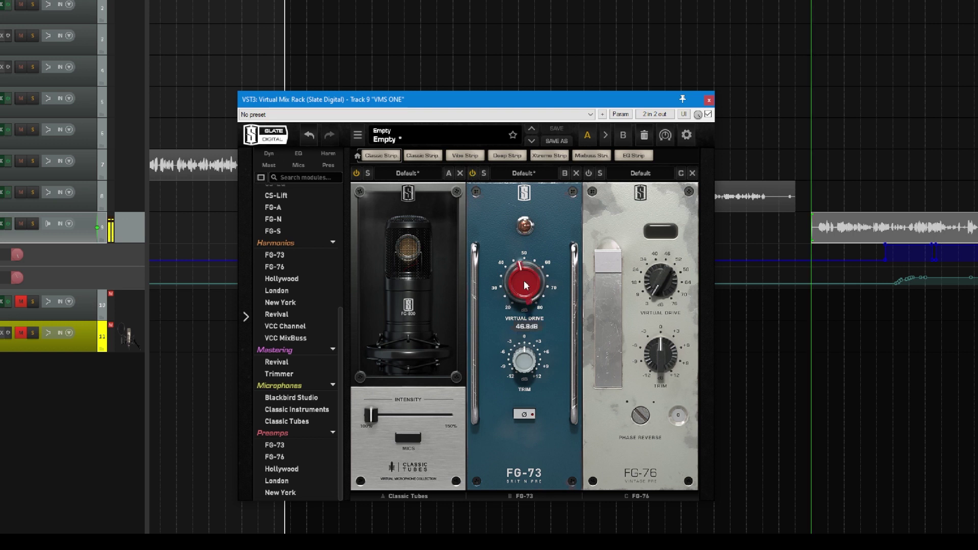
drag(526, 284, 526, 288)
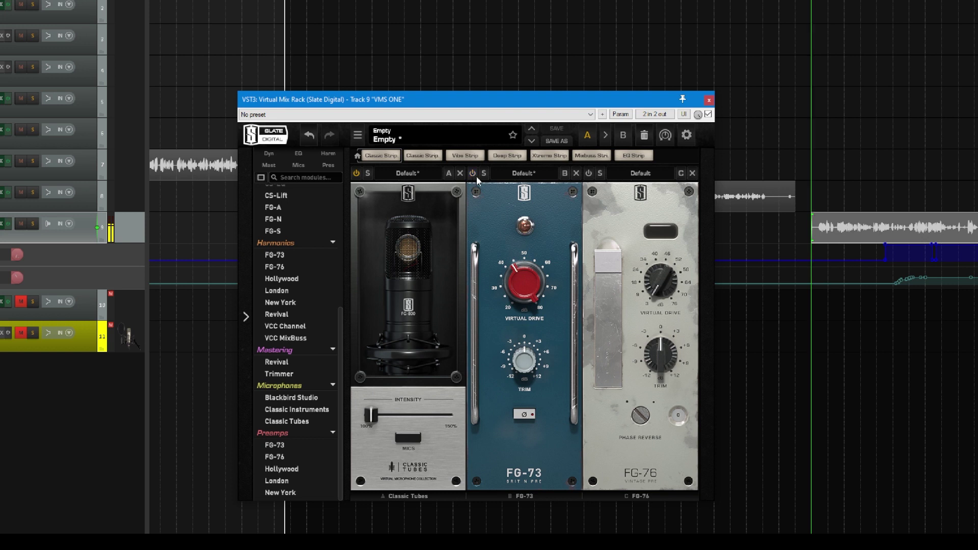
- Activate the FG-76 preamp and raise its Virtual Drive to about 52 dB
click(589, 174)
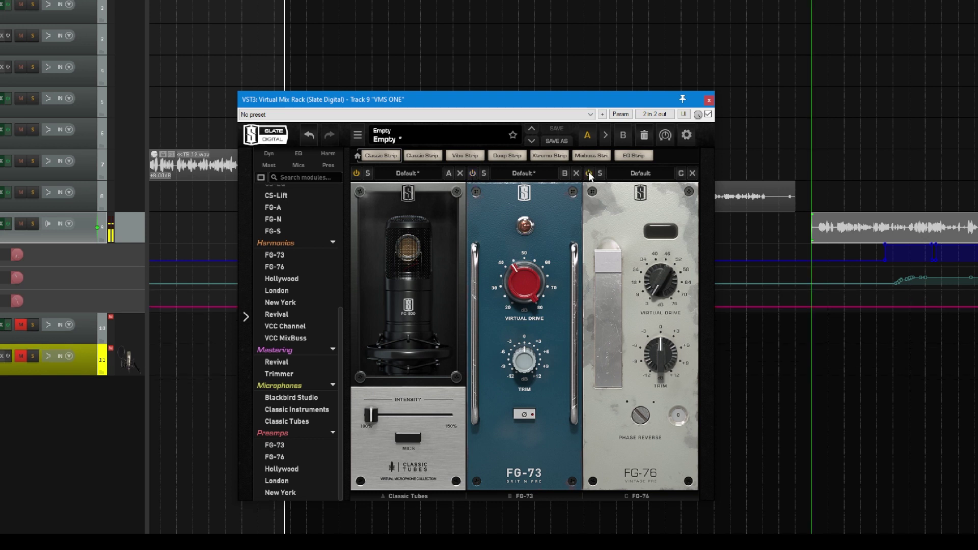
click(589, 174)
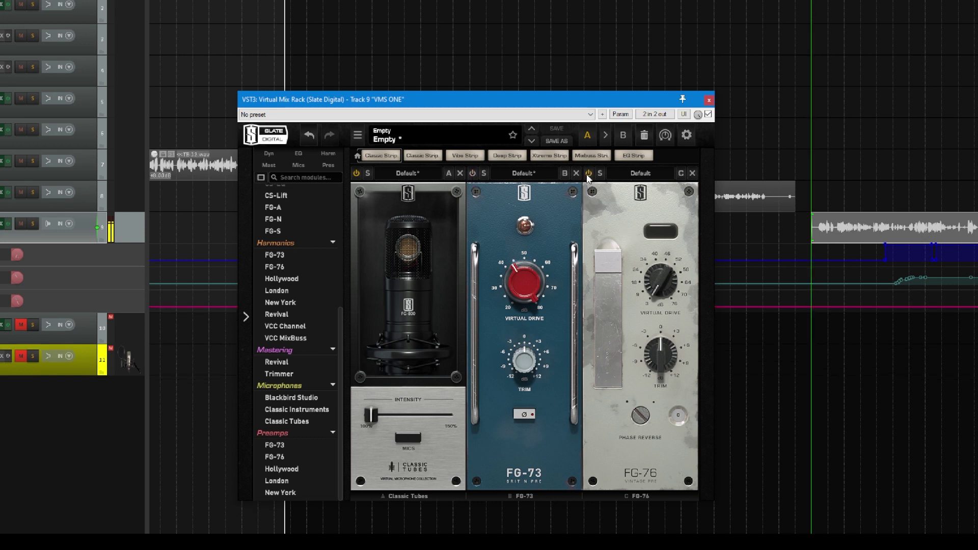
click(589, 173)
mouse_move(662, 287)
drag(661, 287, 658, 202)
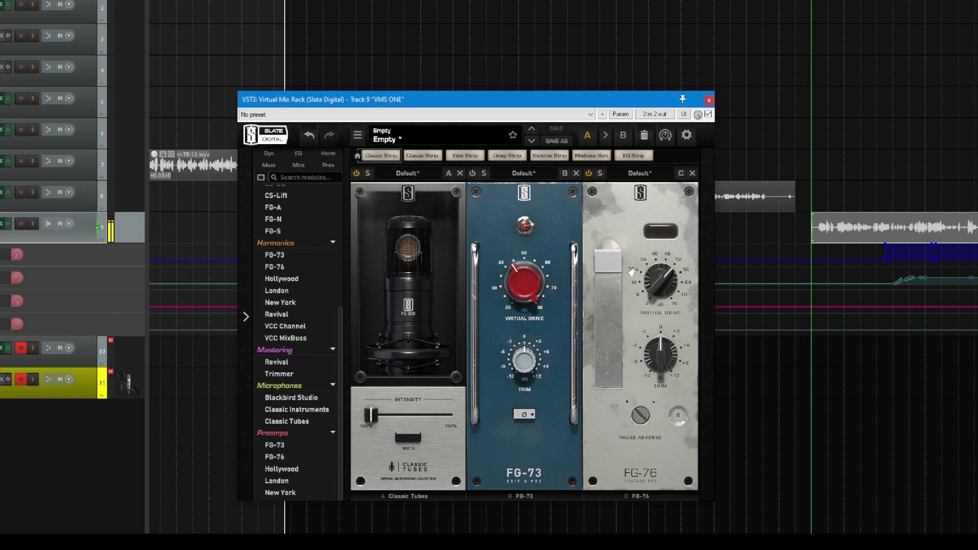
- Compare the FG-76 bypassed and active while lowering its Virtual Drive to about 40 dB
click(588, 173)
click(588, 174)
drag(661, 286, 661, 270)
click(590, 178)
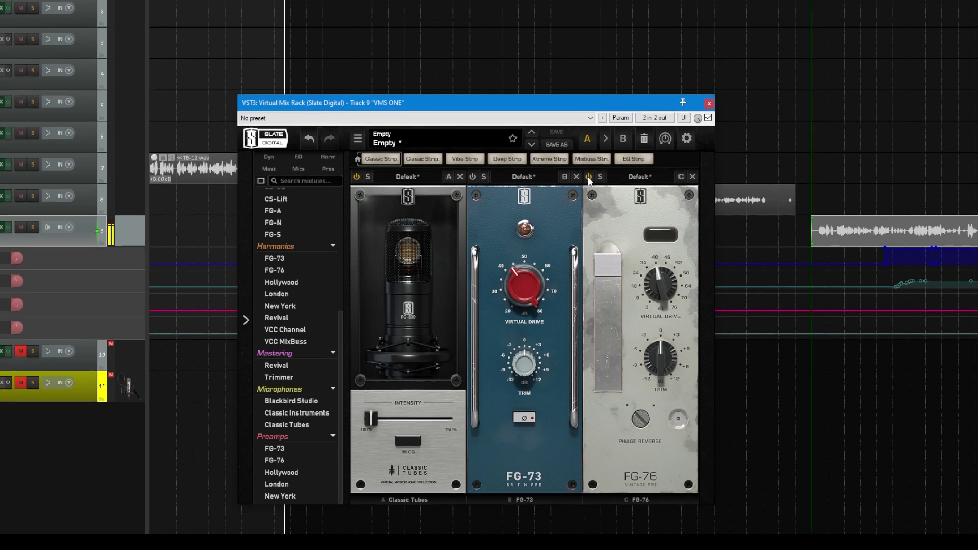
- Raise the FG-76's Virtual Drive to 52 dB and compare it against the bypassed signal
mouse_move(662, 286)
drag(658, 287, 657, 262)
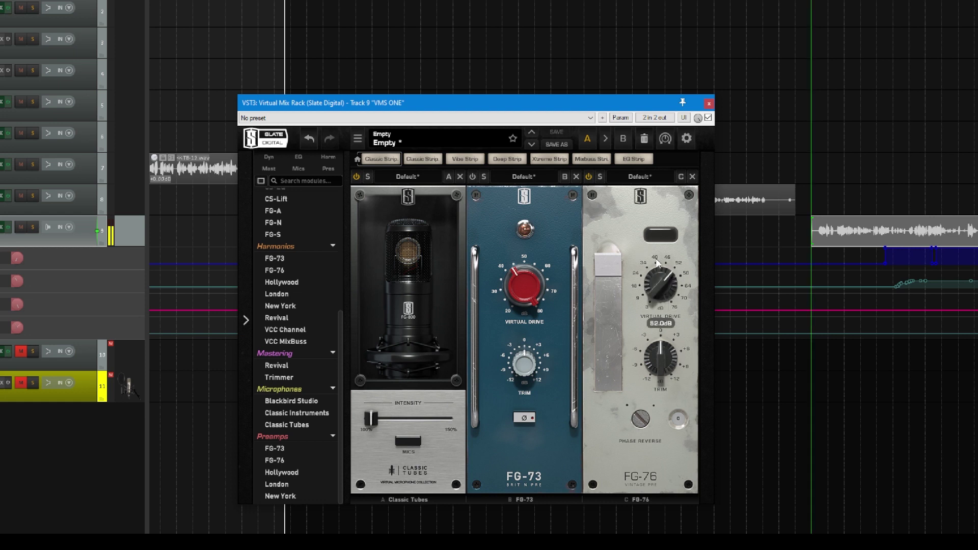
click(588, 177)
- Set the Virtual Drive to 40 dB on the FG-76 and 57.4 dB on the FG-73, leaving both modules bypassed
mouse_move(662, 292)
scroll(662, 293, down, 6)
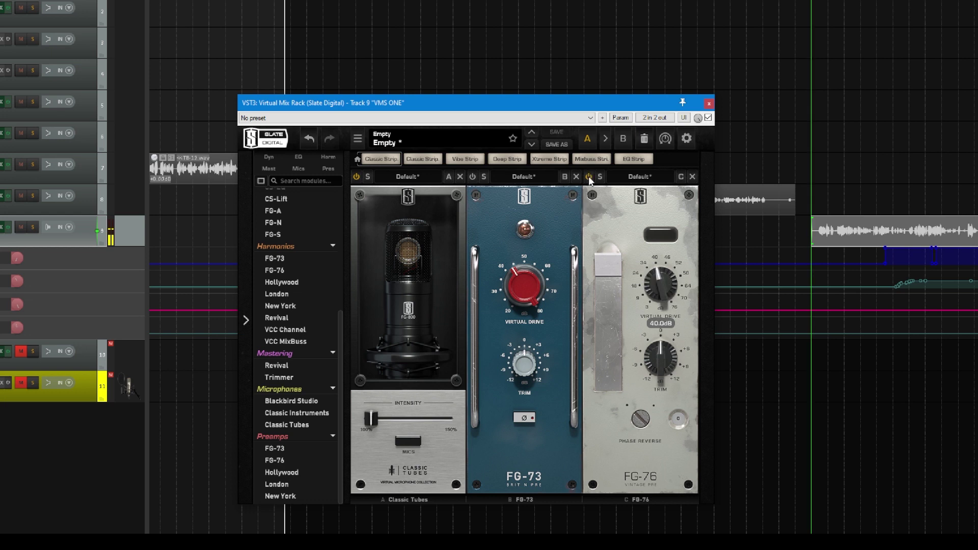
click(473, 177)
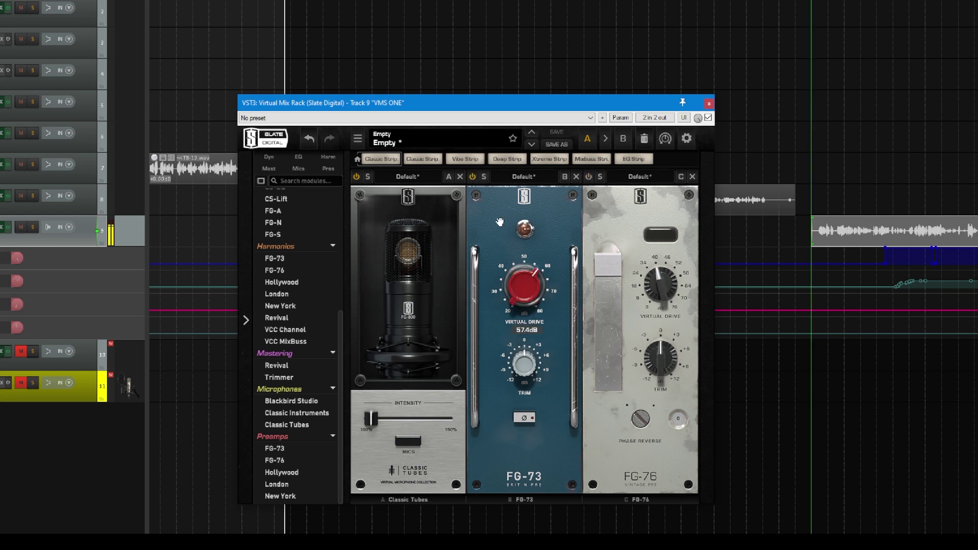
click(472, 177)
- Insert the New York harmonics module after Classic Tubes, audition its Saturation at 7.26 against bypass, and reduce it to about 4
drag(280, 306, 499, 237)
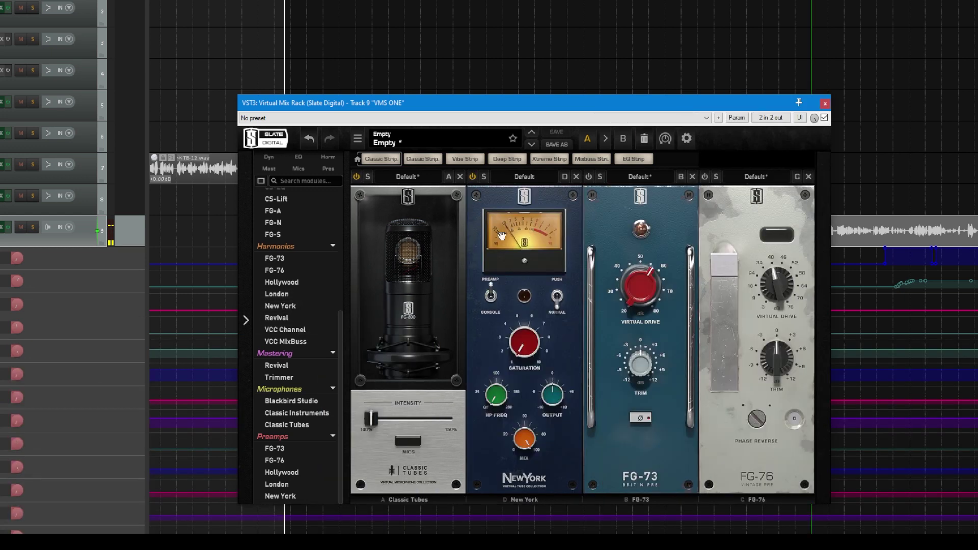
drag(523, 345, 524, 299)
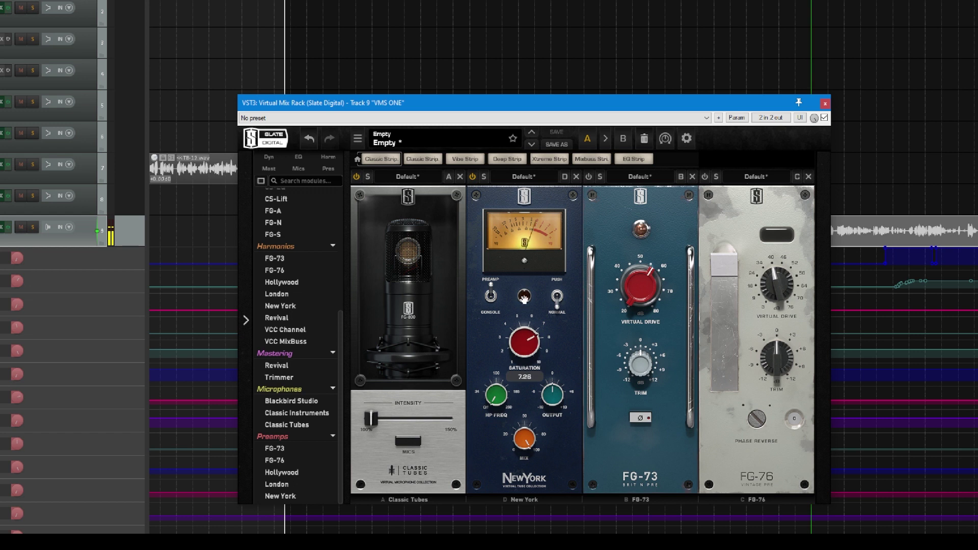
click(473, 177)
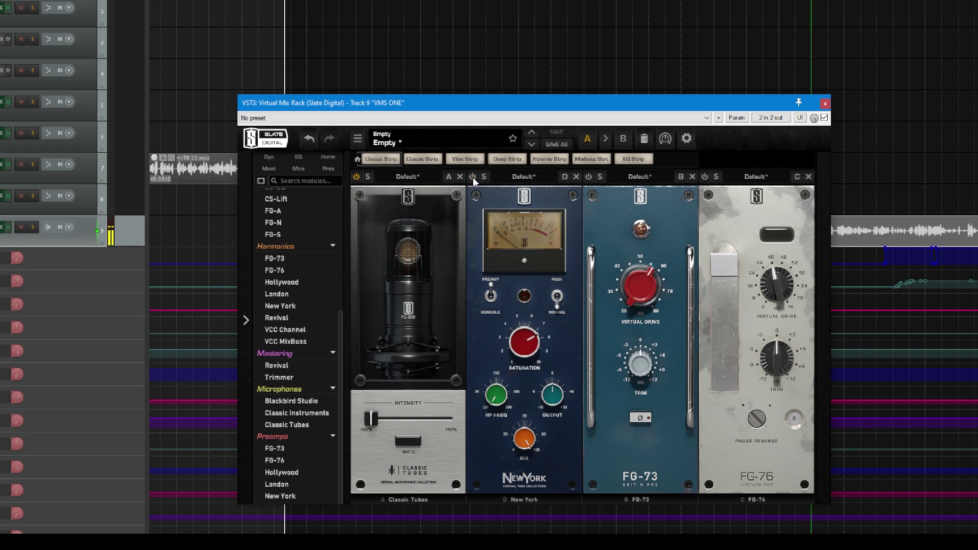
click(474, 177)
mouse_move(512, 351)
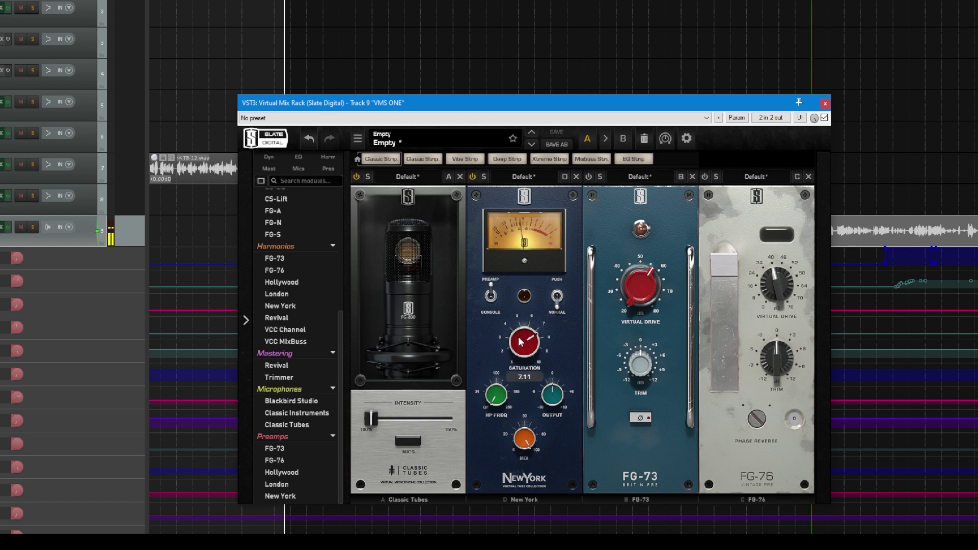
double_click(521, 341)
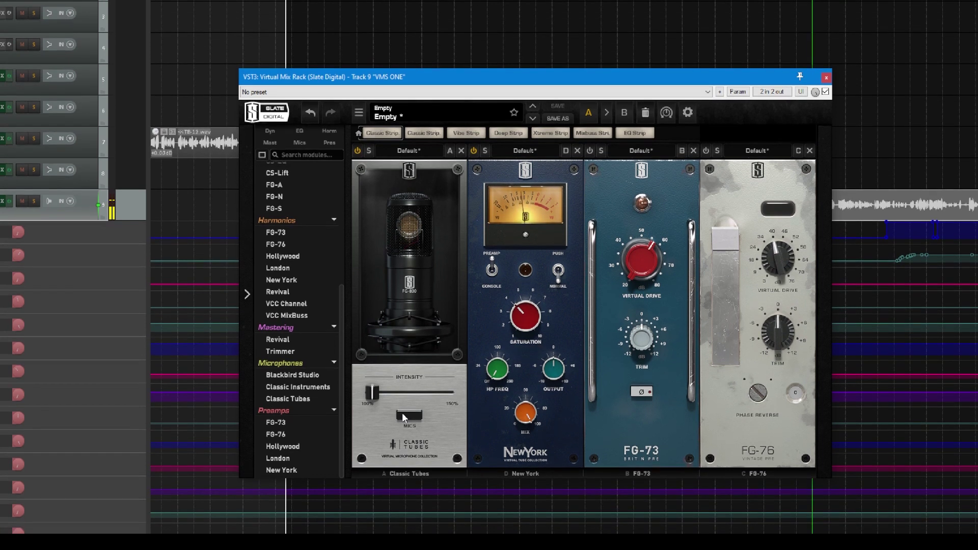
- Audition the FG-251 and FG-67 microphone models in the Classic Tubes module
click(402, 413)
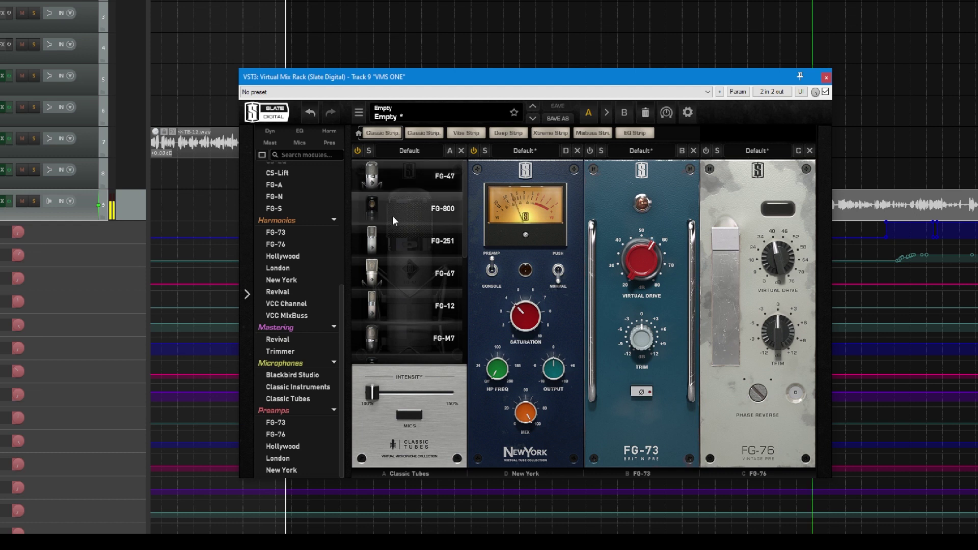
click(402, 247)
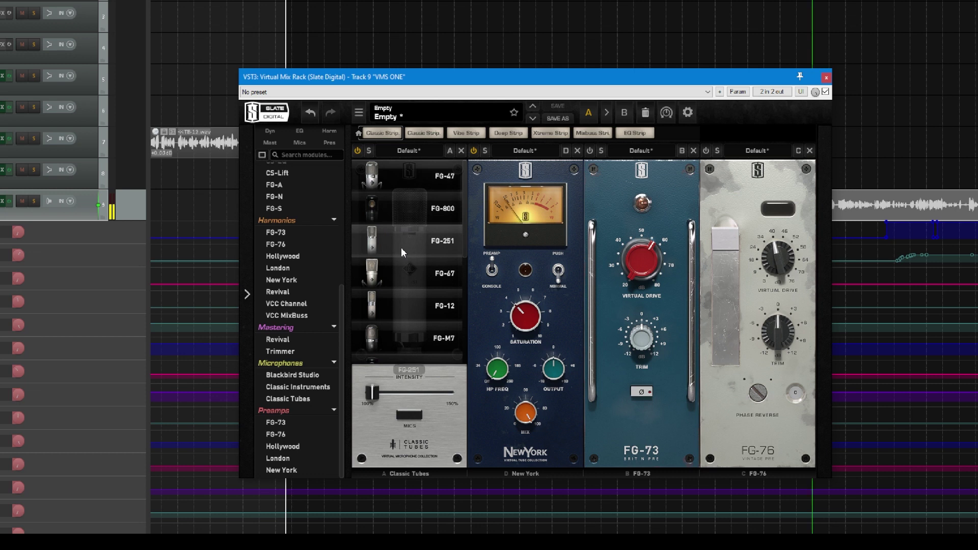
click(404, 273)
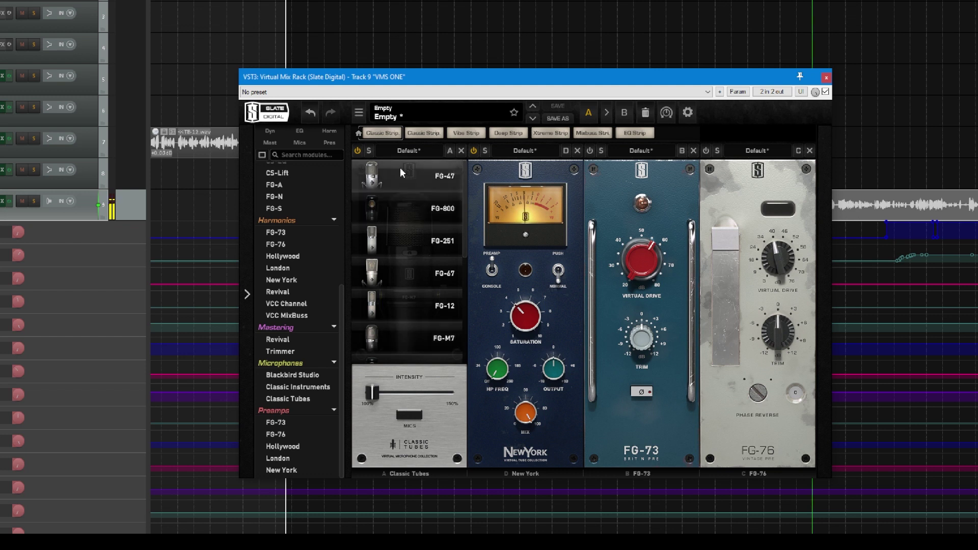
- Select the FG-269 microphone model in the Classic Tubes module and close its microphone list
scroll(387, 289, down, 1)
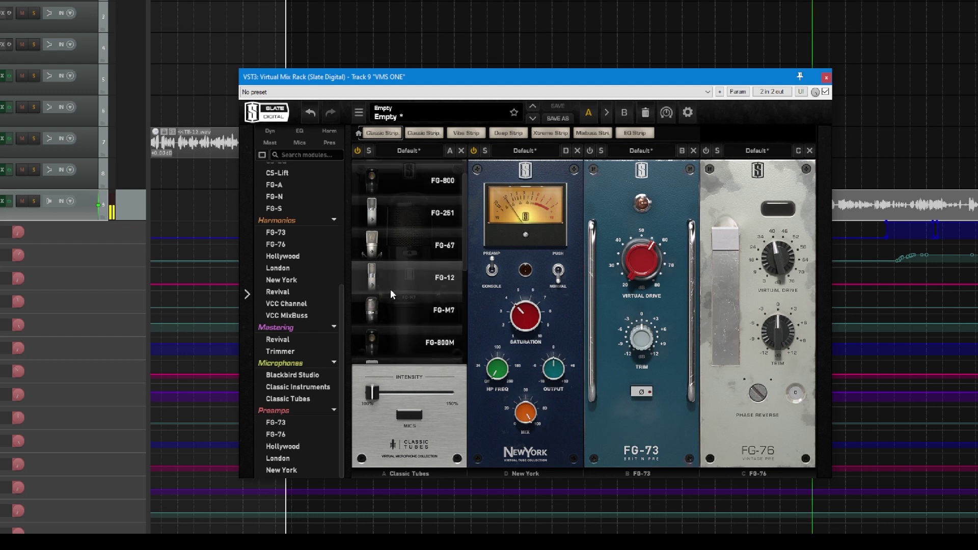
scroll(392, 301, down, 2)
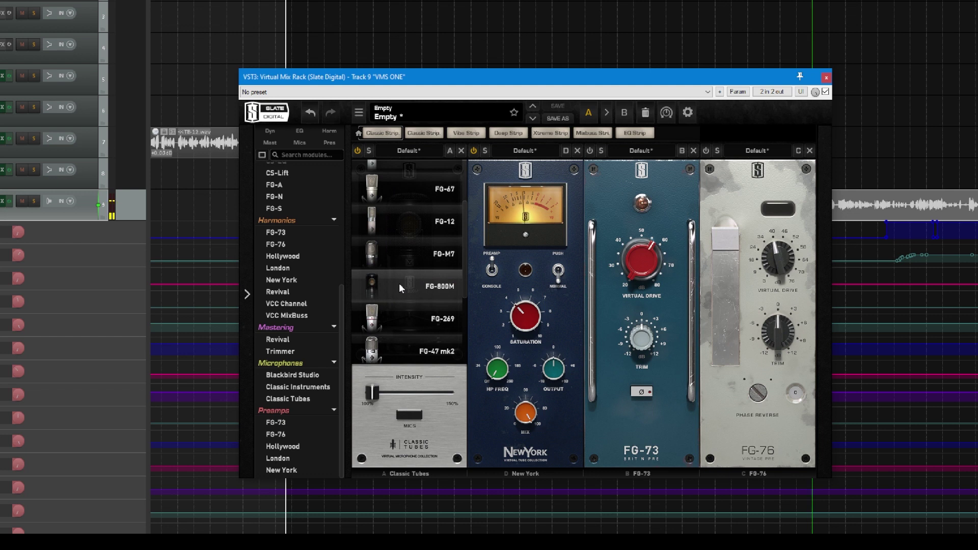
scroll(399, 284, up, 3)
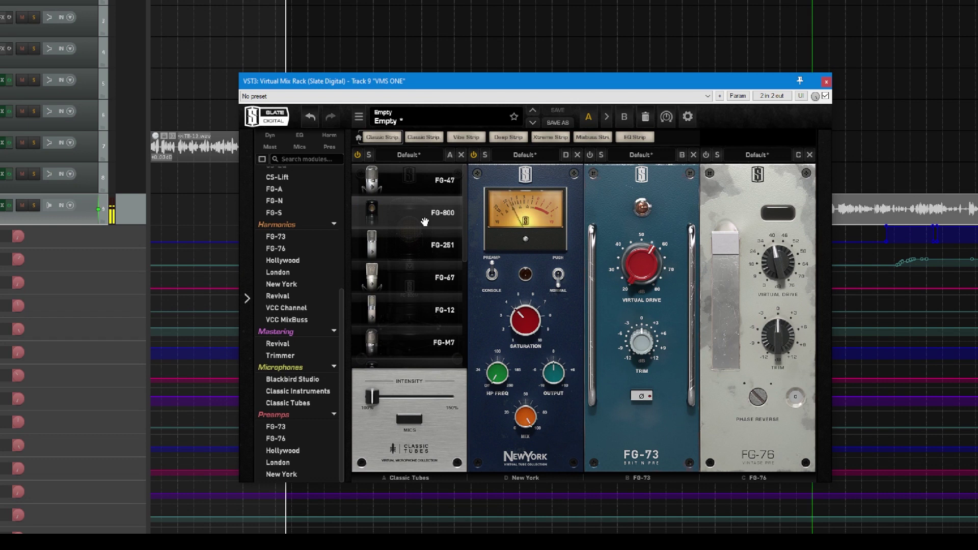
scroll(408, 281, down, 2)
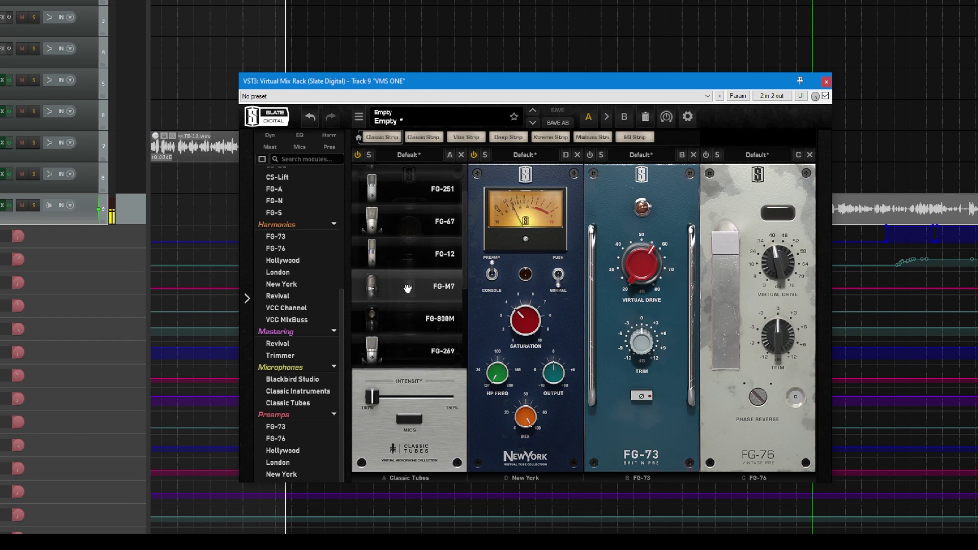
scroll(408, 323, down, 1)
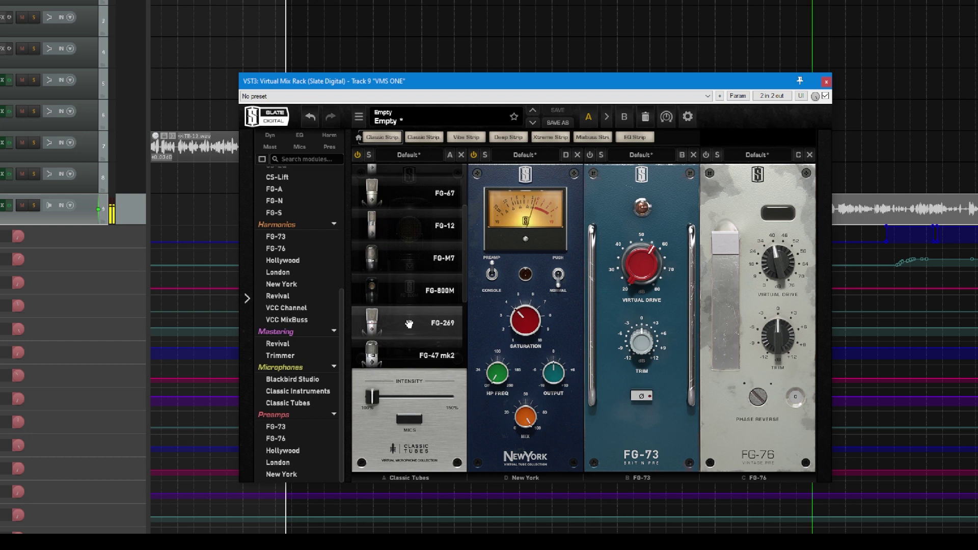
click(409, 323)
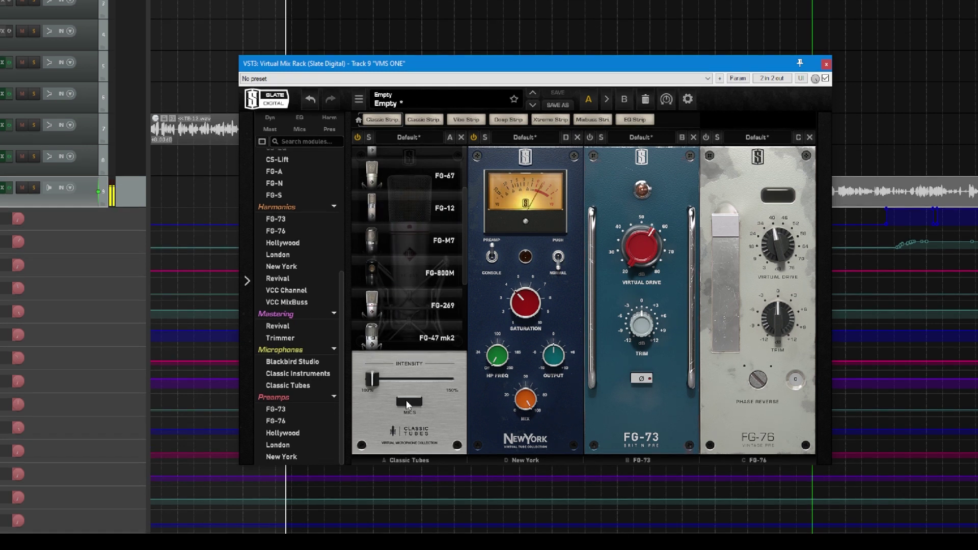
click(406, 400)
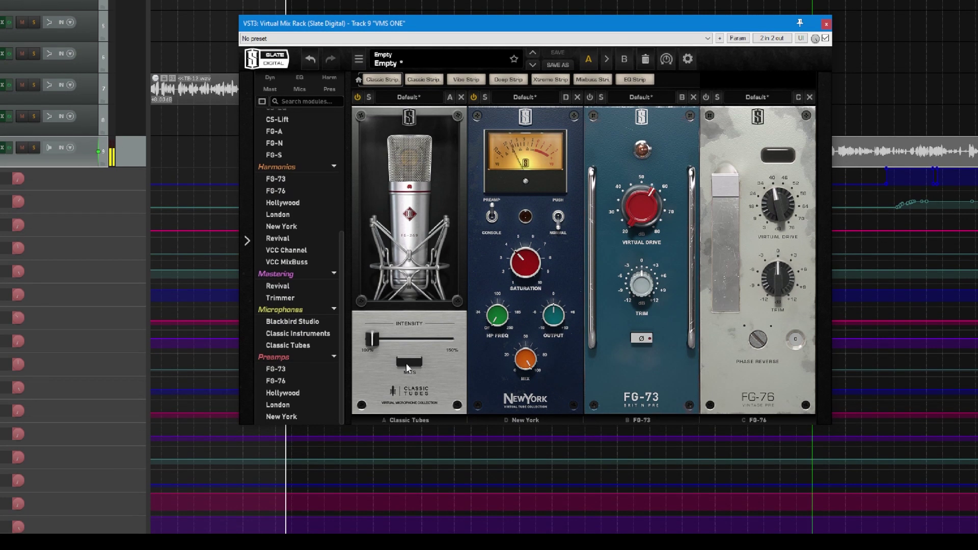
- Browse the remaining Classic Tubes microphones, bypass that module, and add the Blackbird Studio microphone module in front of it
click(407, 364)
scroll(423, 242, up, 2)
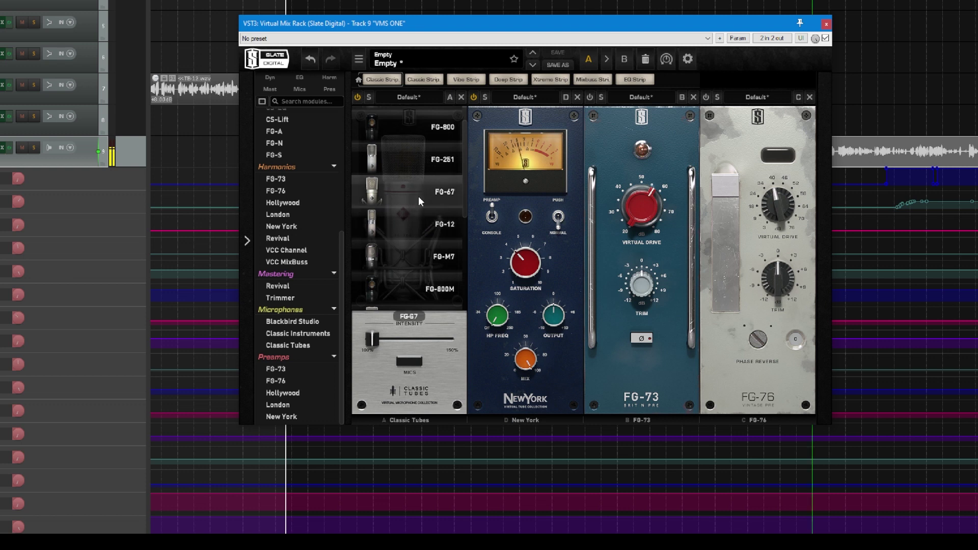
scroll(419, 199, down, 2)
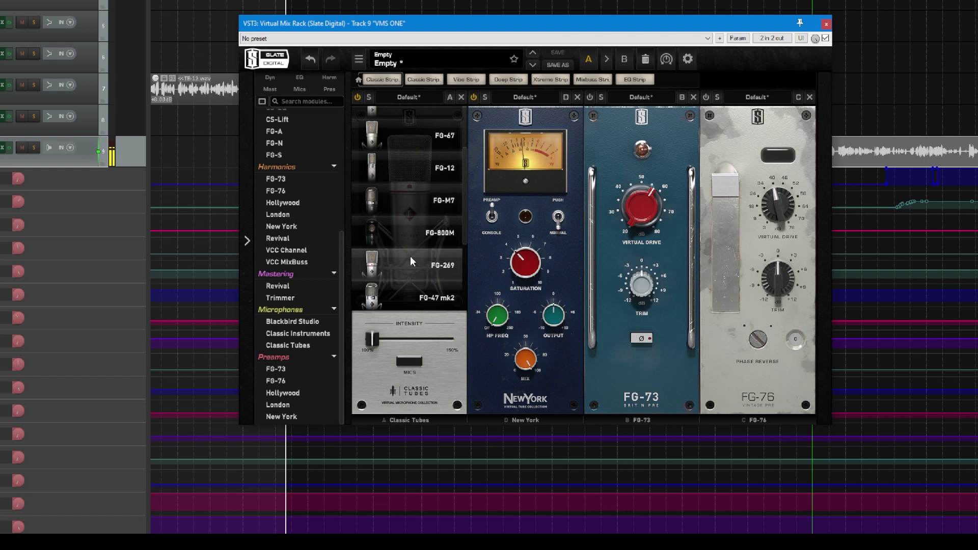
scroll(411, 260, down, 2)
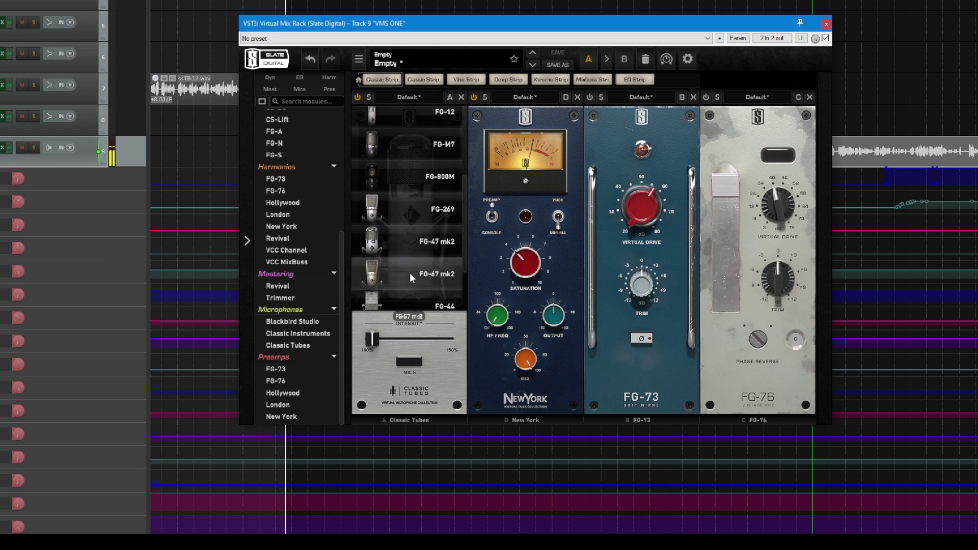
scroll(410, 273, down, 2)
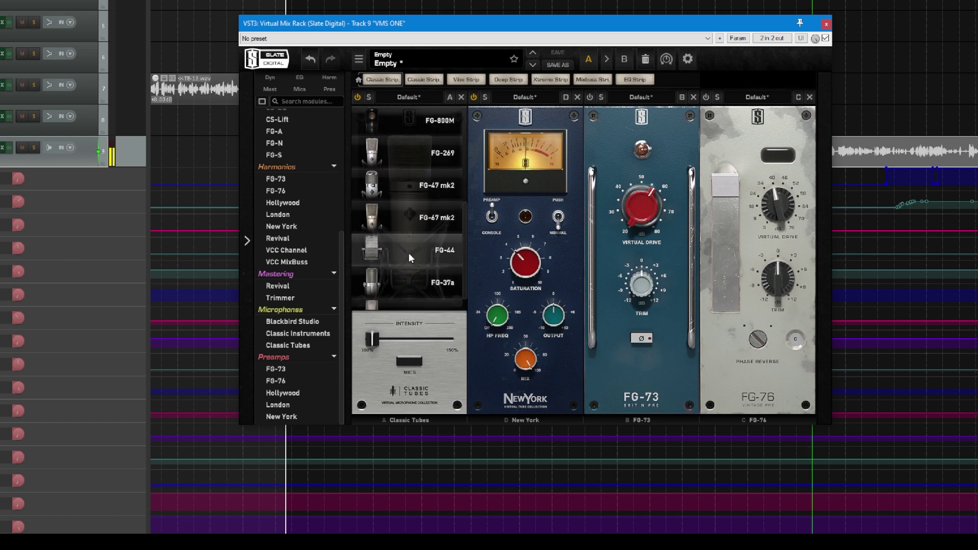
scroll(405, 255, down, 1)
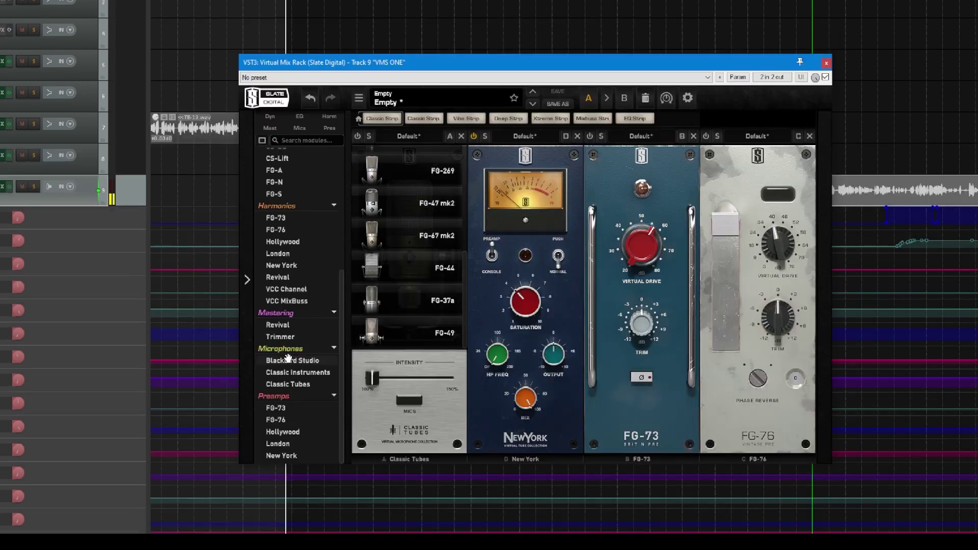
drag(287, 359, 420, 341)
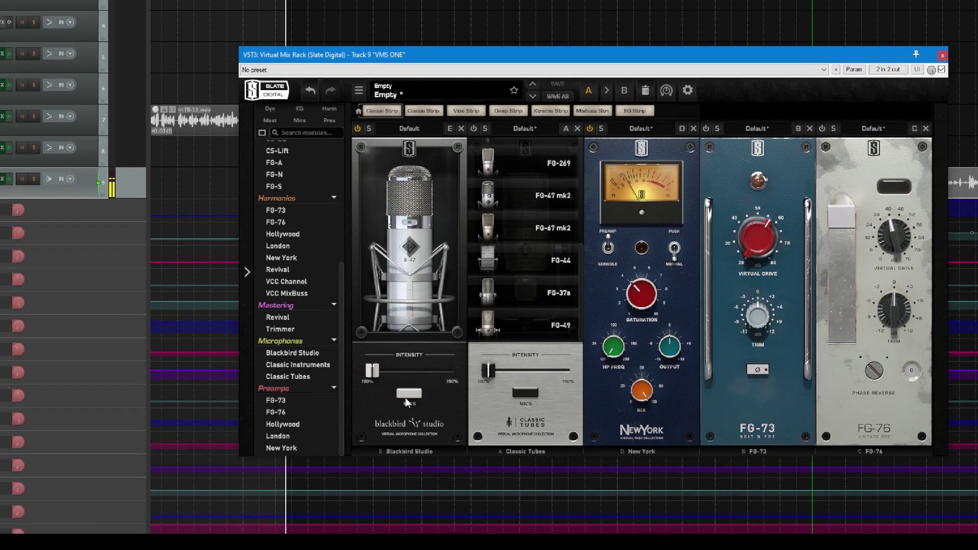
- Load the B-251 in Blackbird Studio and the FG-251 in Classic Tubes, and compare them by alternately bypassing the two modules
click(407, 399)
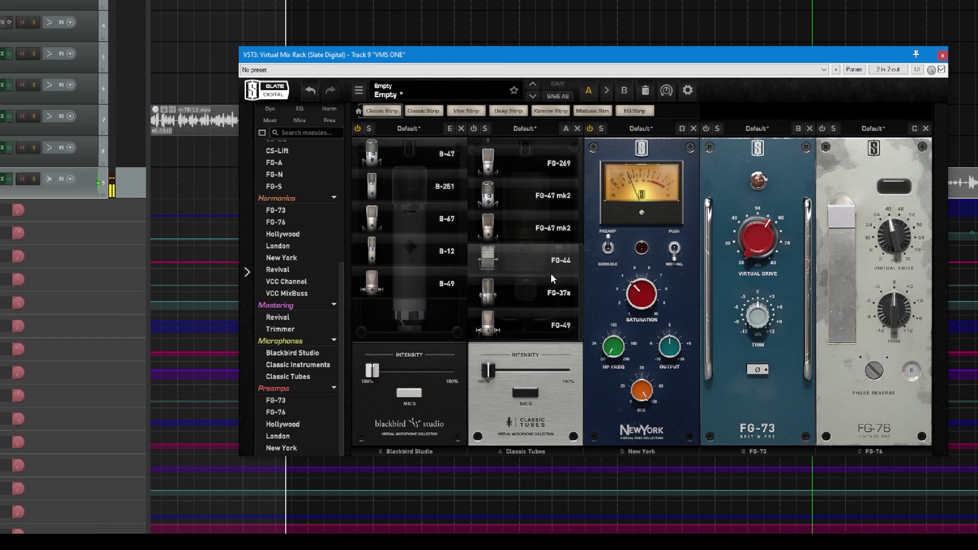
scroll(506, 273, up, 3)
click(545, 209)
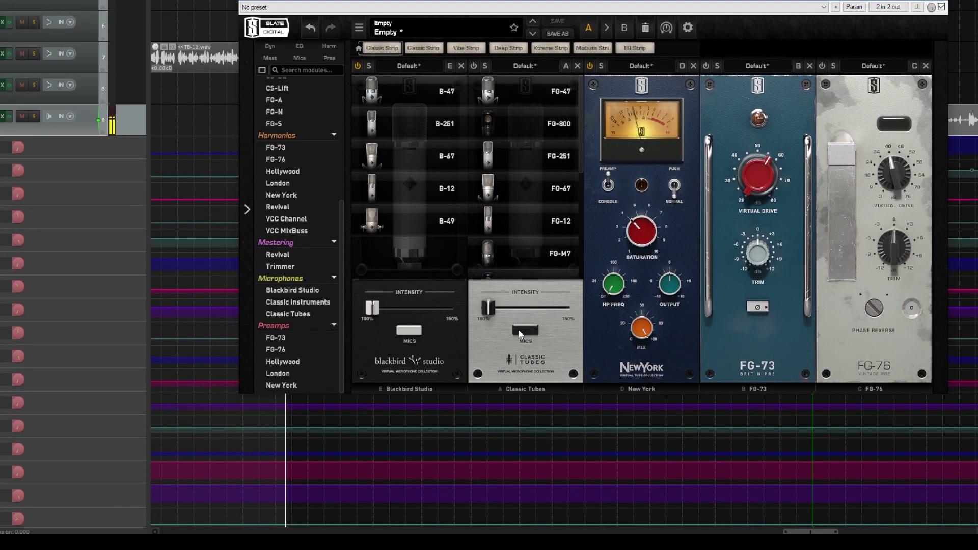
click(405, 165)
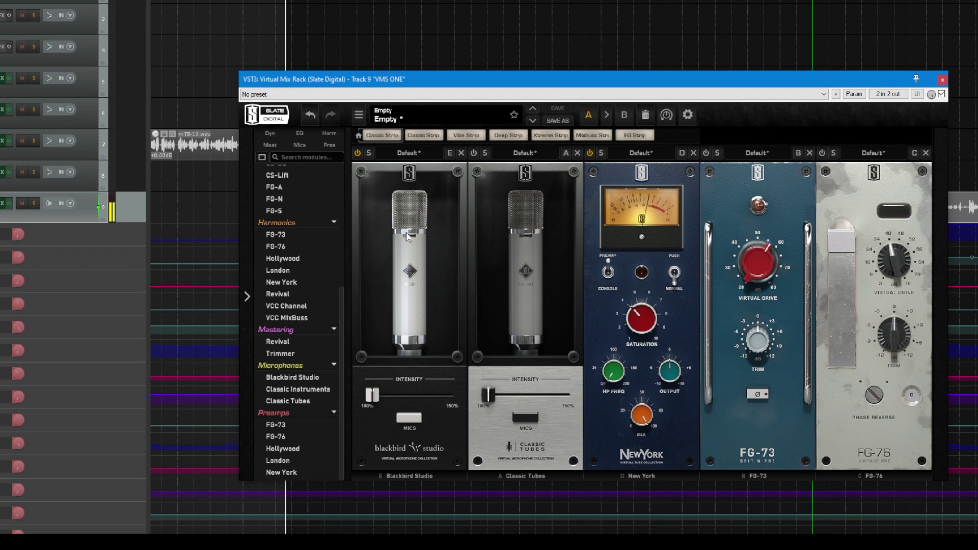
click(357, 154)
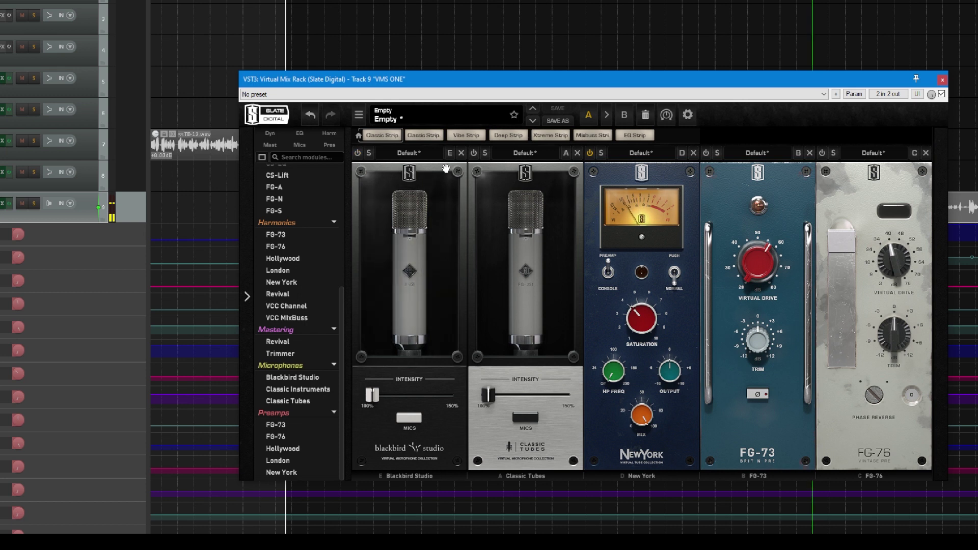
click(474, 153)
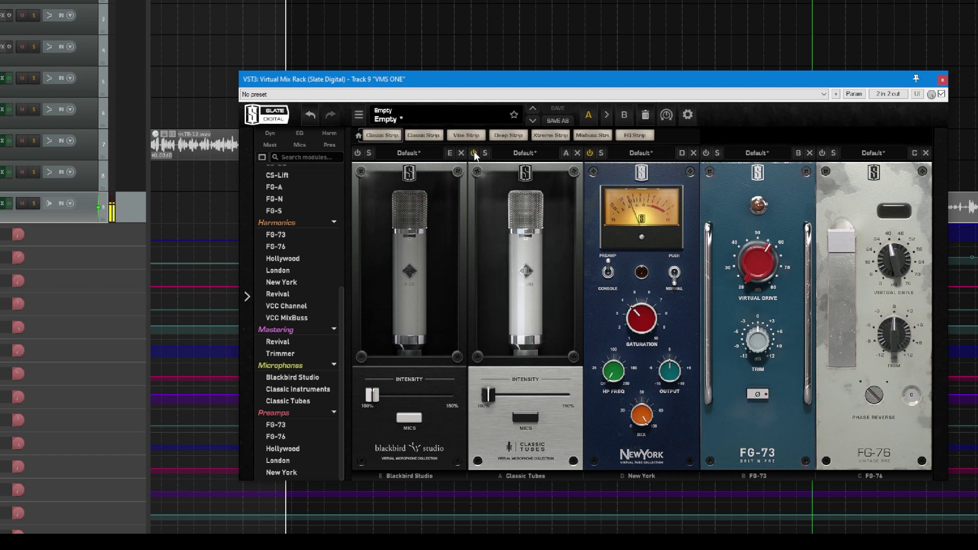
click(474, 153)
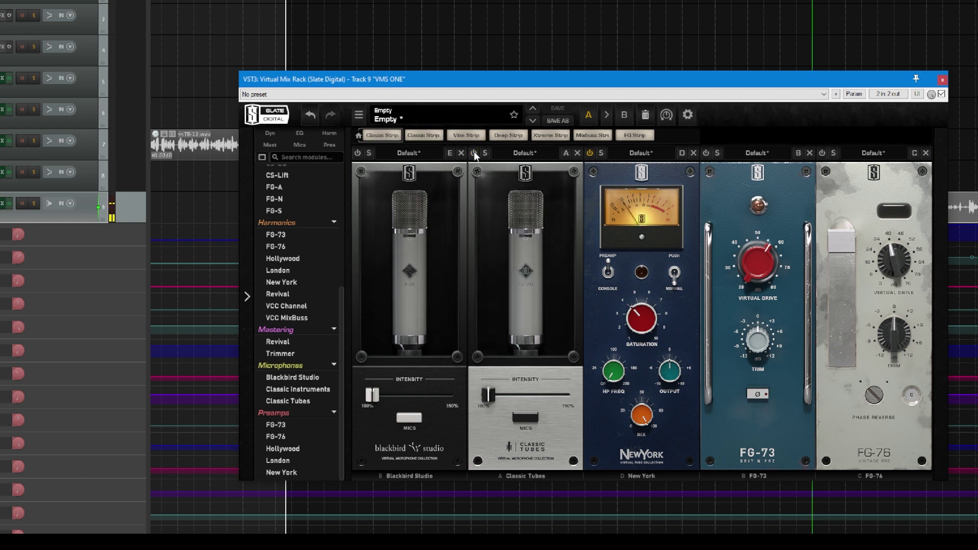
click(357, 154)
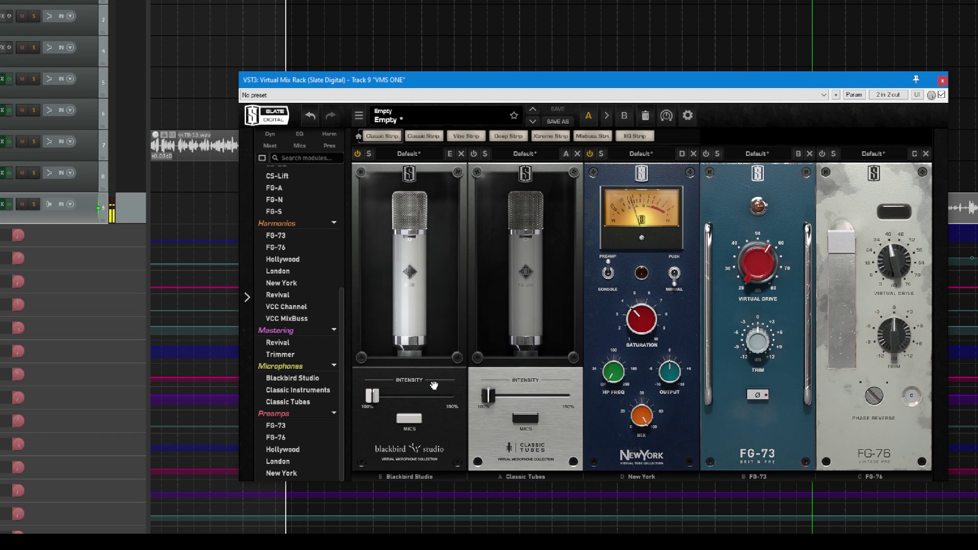
- Switch Blackbird Studio to the B-67 and Classic Tubes to the FG-67, and compare the two microphones by alternating bypass
click(400, 413)
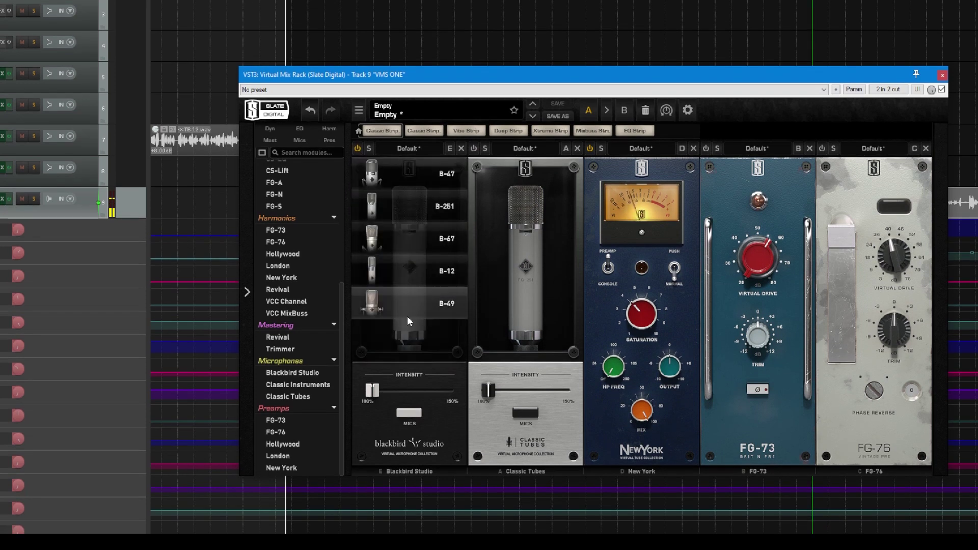
click(414, 237)
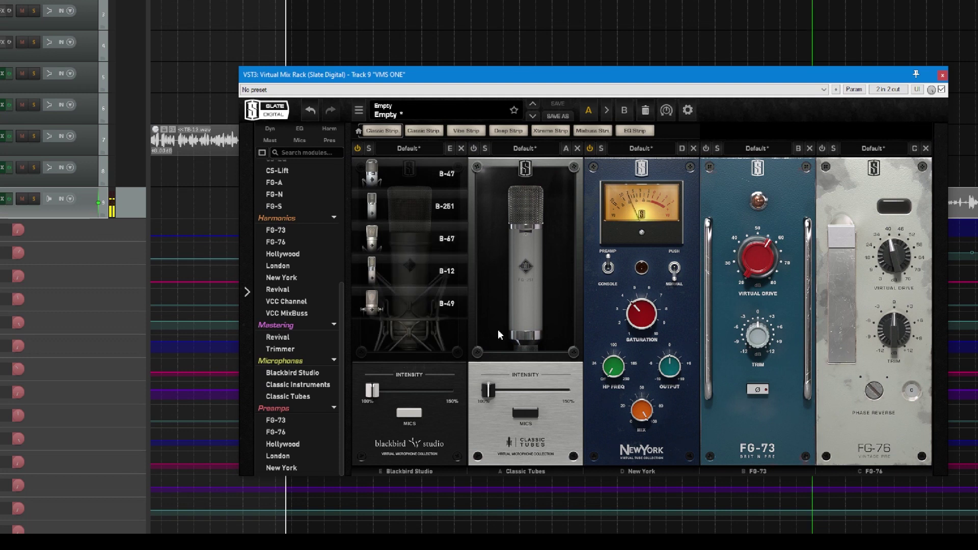
click(525, 412)
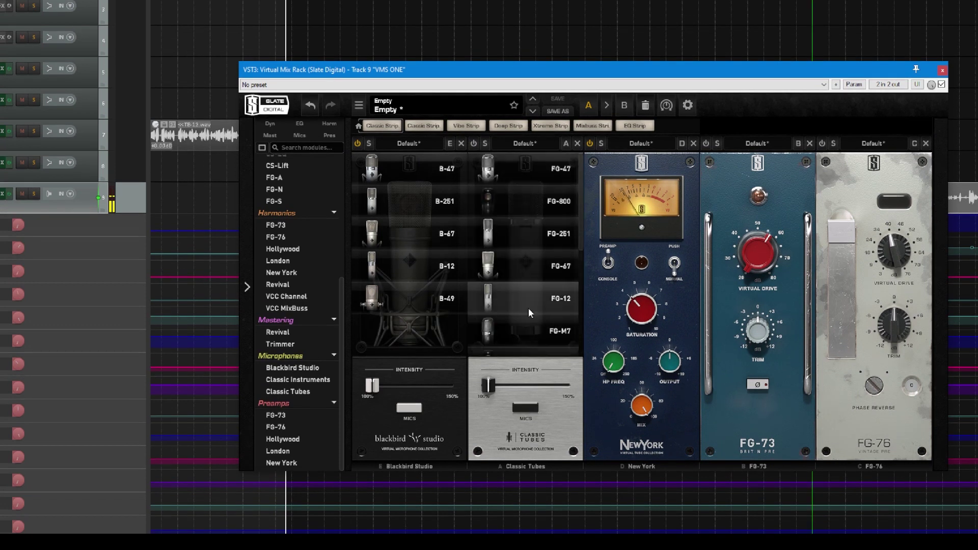
click(521, 258)
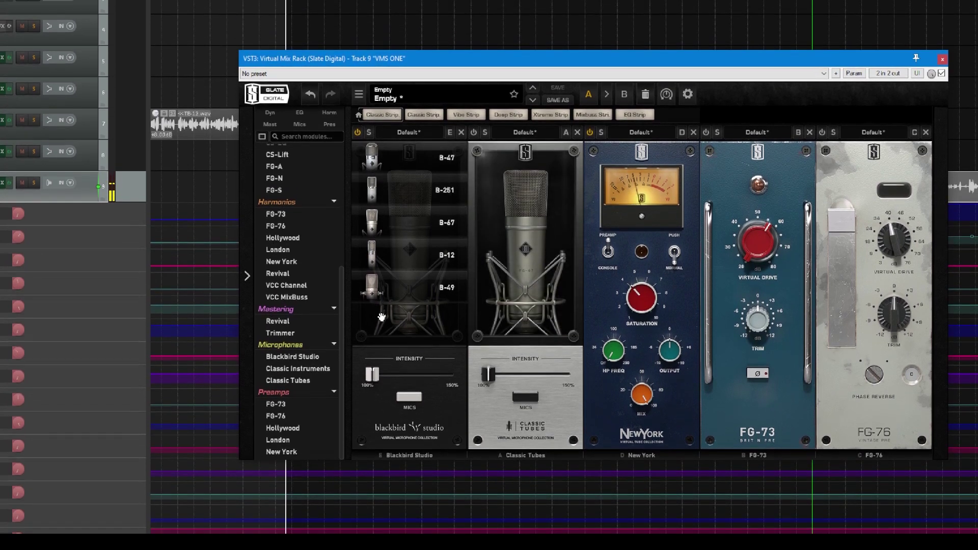
click(390, 202)
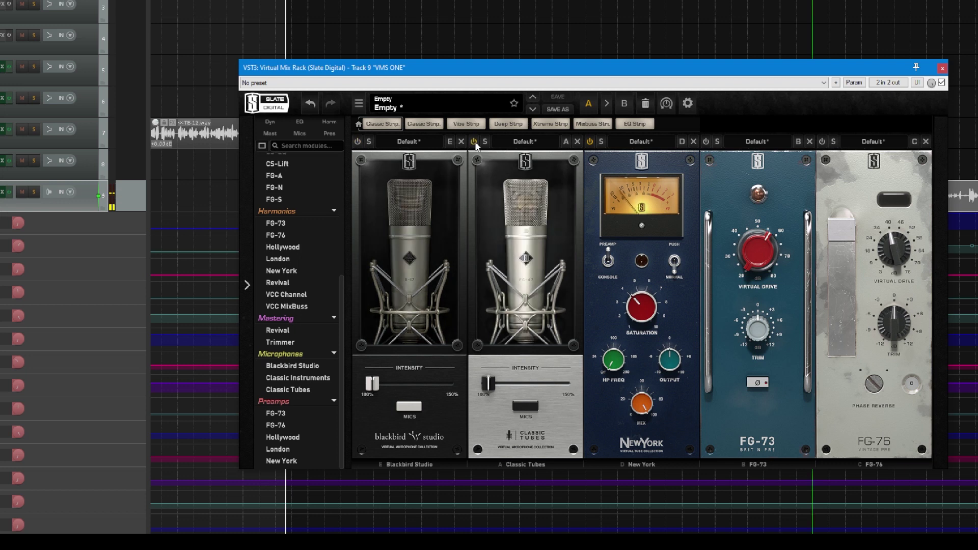
click(358, 141)
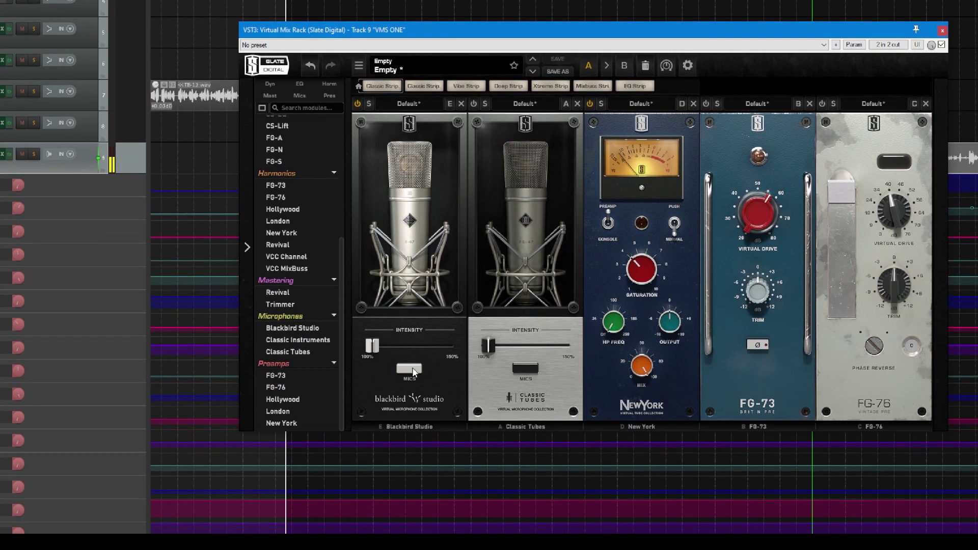
- Audition the B-12 in Blackbird Studio against the FG-12 in Classic Tubes
click(410, 369)
click(512, 373)
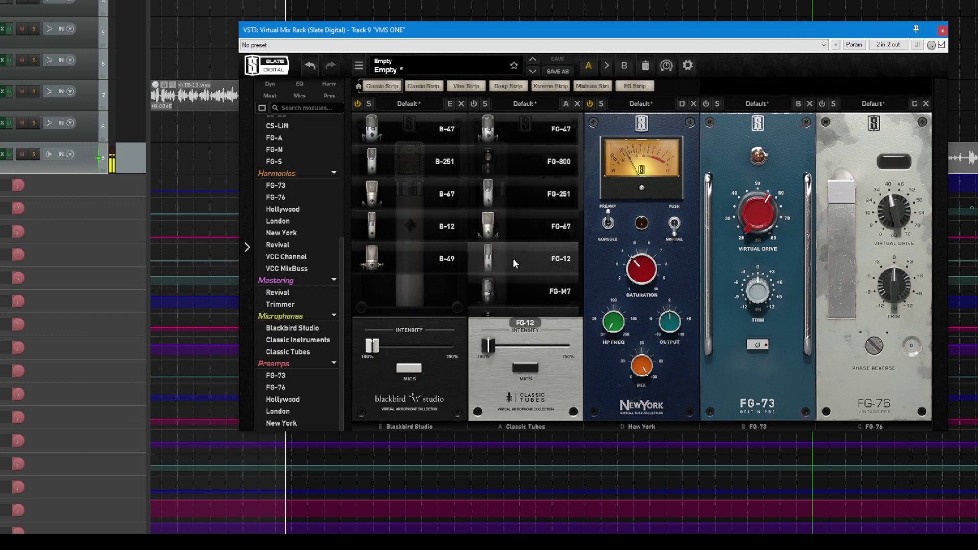
click(526, 368)
click(409, 368)
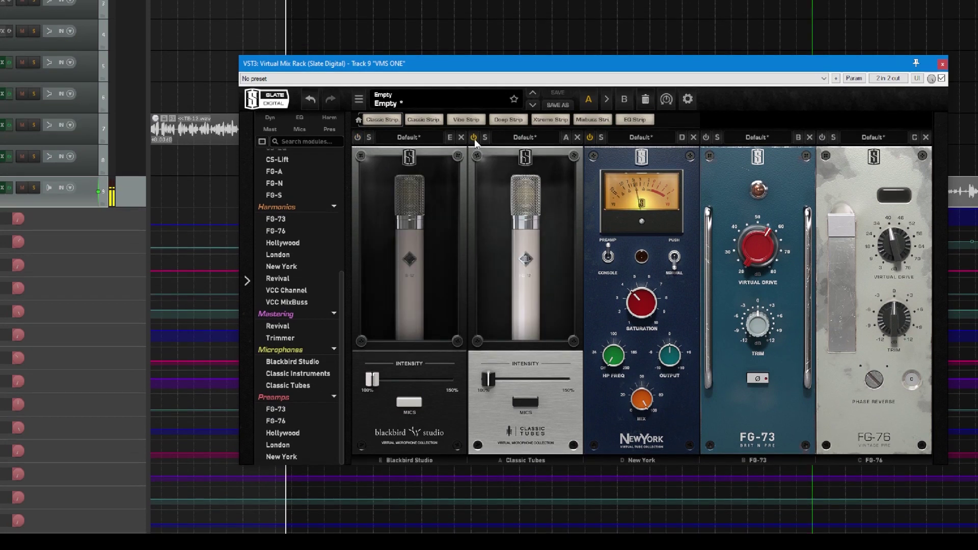
- Load the B-49 and FG-49 microphones in their respective modules and compare them by toggling each module's bypass
click(399, 276)
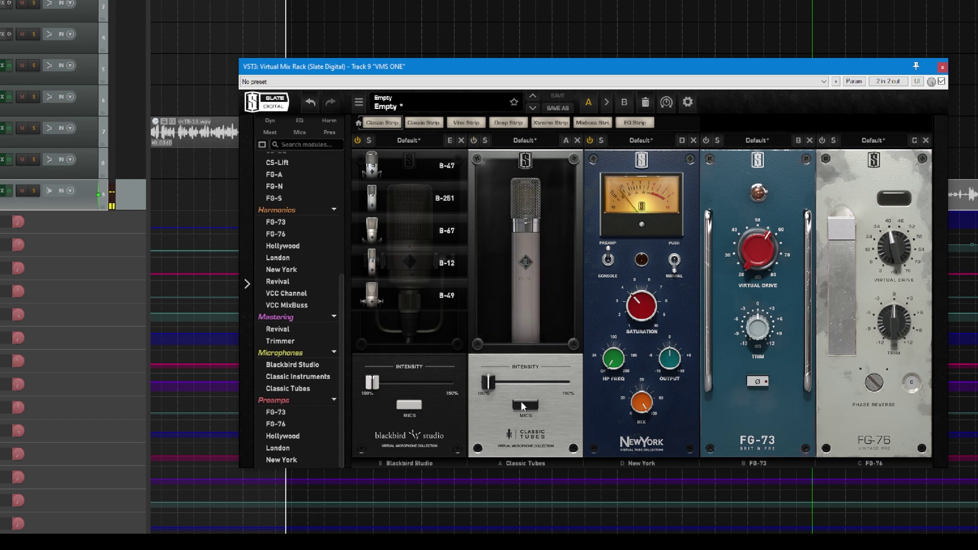
click(354, 152)
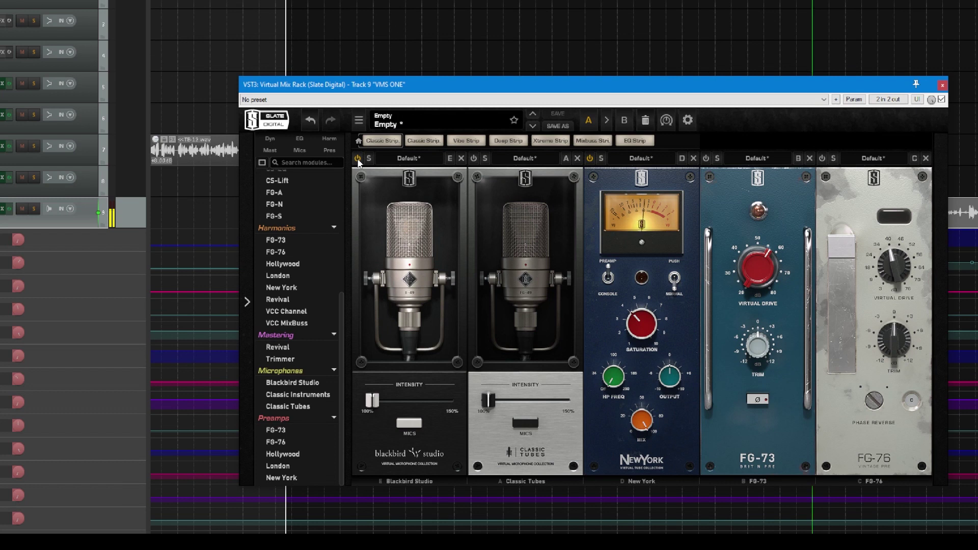
click(358, 159)
click(473, 159)
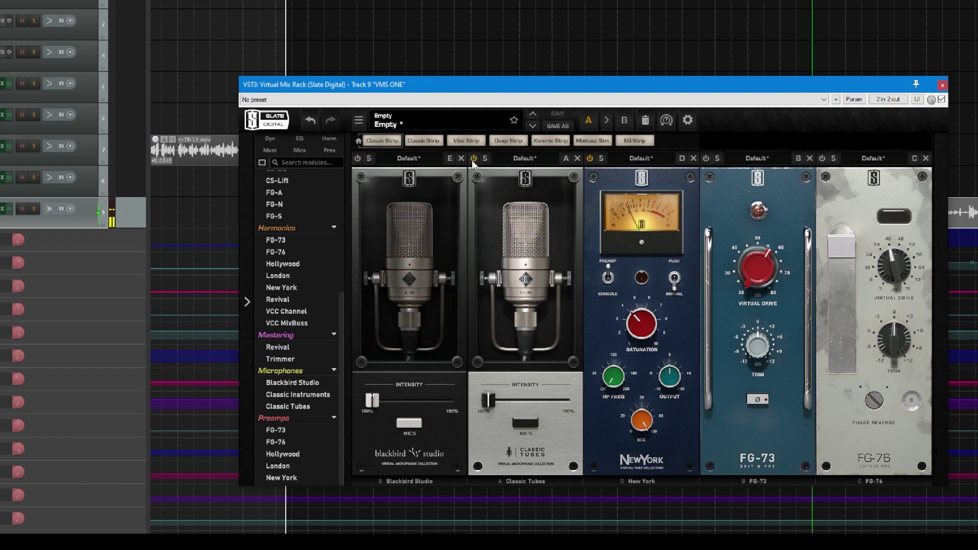
click(473, 159)
click(358, 159)
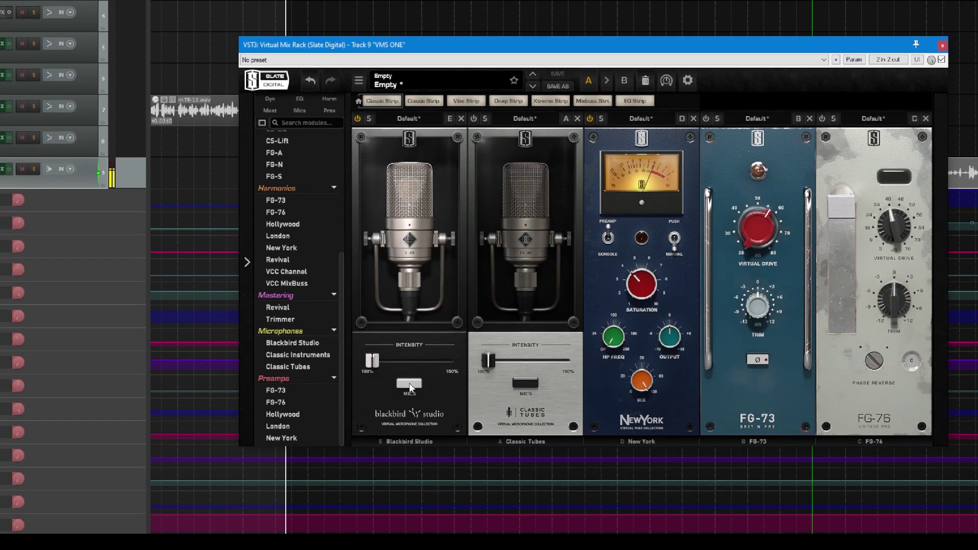
- Switch Classic Tubes to the FG-800 microphone and remove the Blackbird Studio module from the rack
click(411, 232)
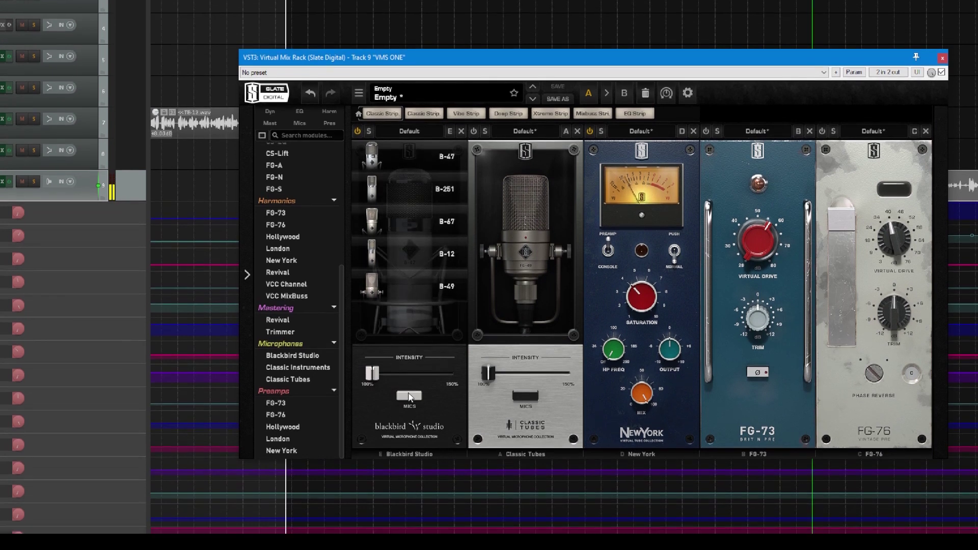
click(409, 396)
click(380, 271)
click(518, 193)
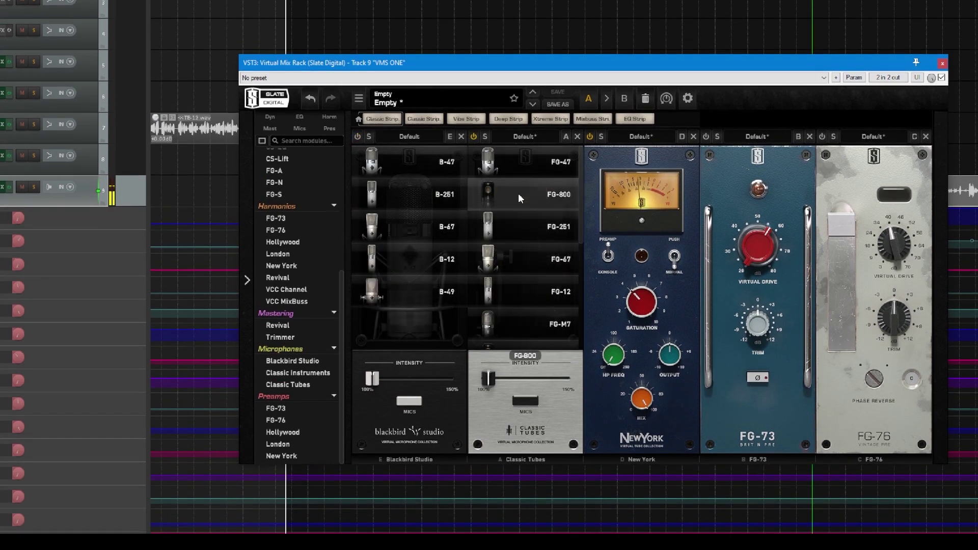
click(462, 136)
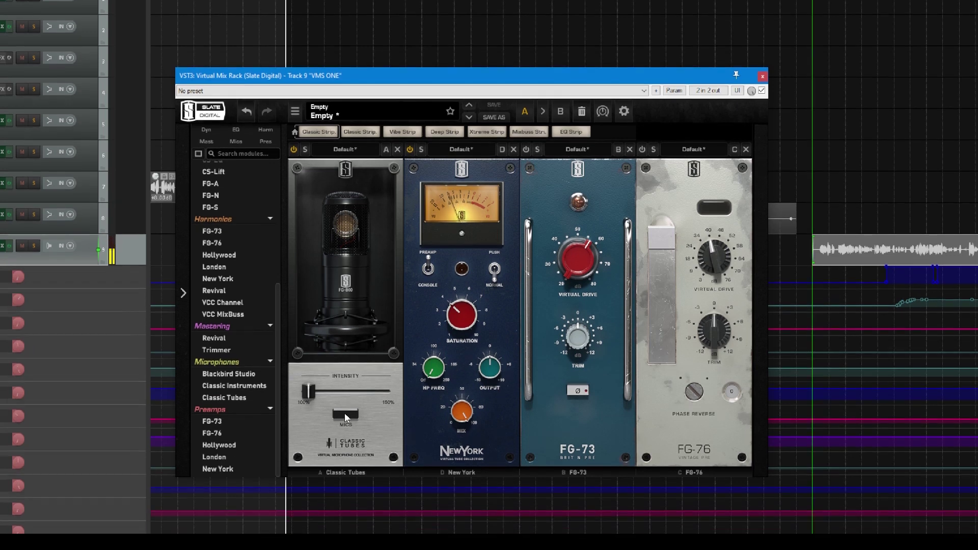
- Browse the full list of Classic Tubes microphone models from FG-47 to FG-49 and close it, keeping the FG-800
click(345, 443)
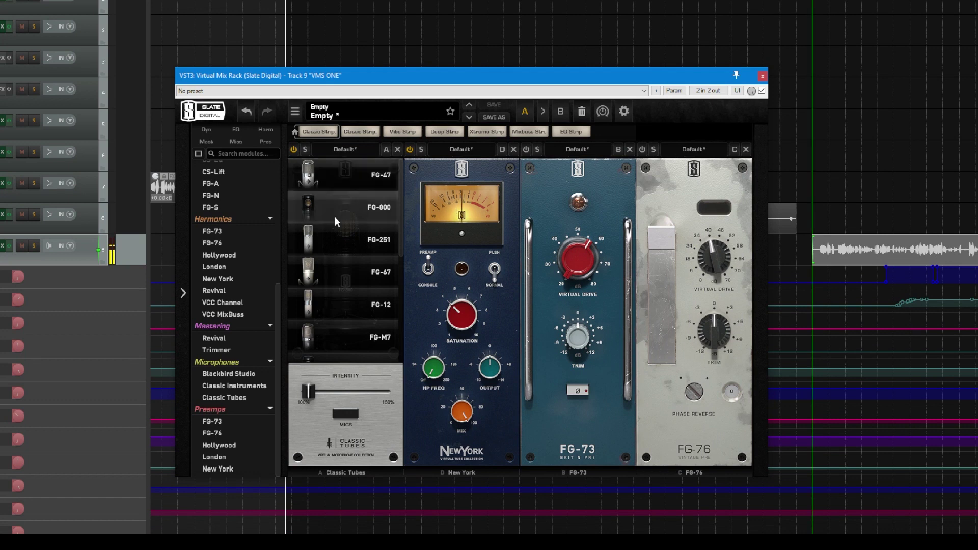
scroll(346, 292, down, 2)
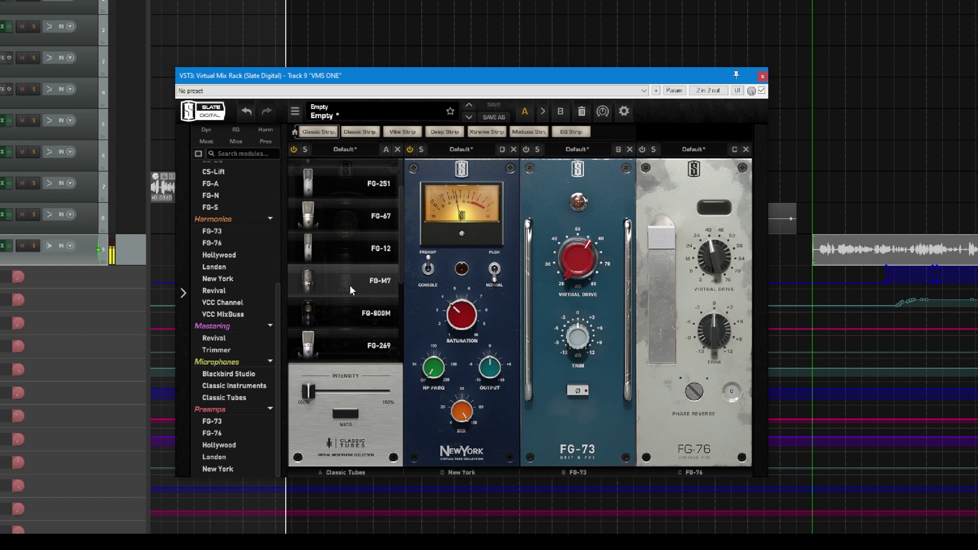
scroll(354, 317, down, 5)
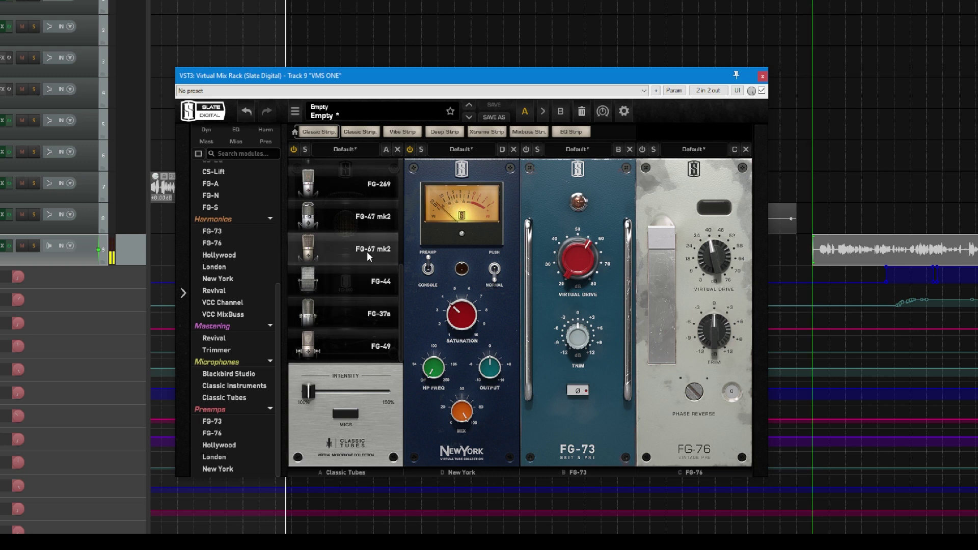
scroll(354, 248, up, 5)
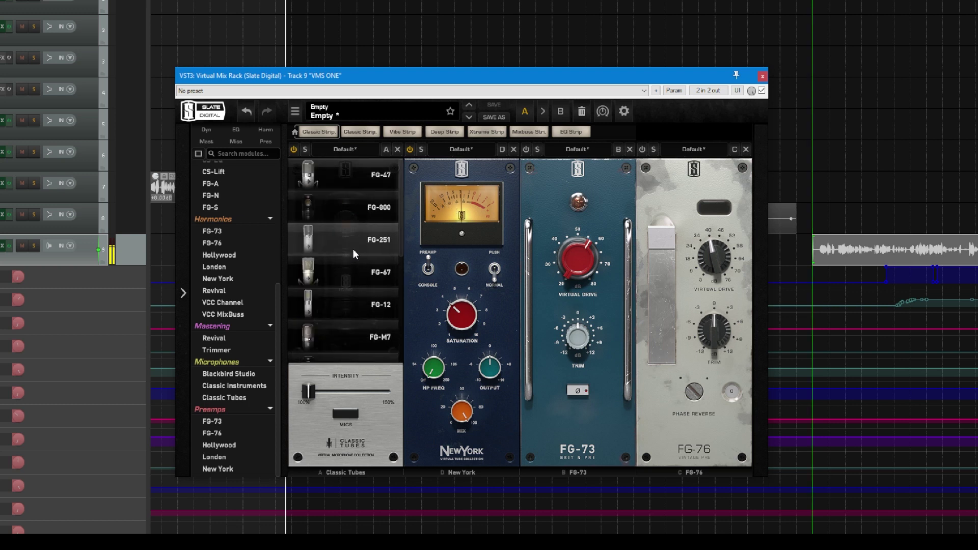
scroll(353, 248, down, 5)
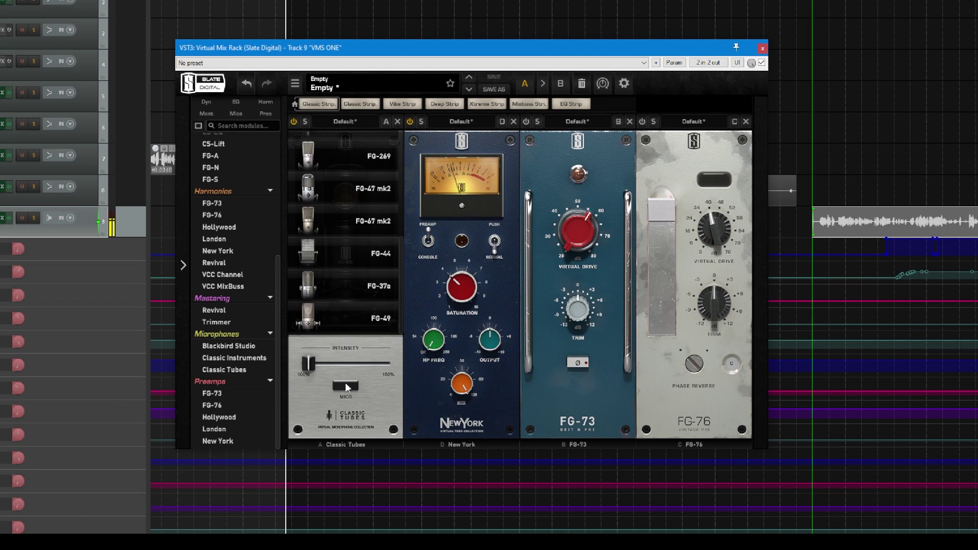
click(346, 387)
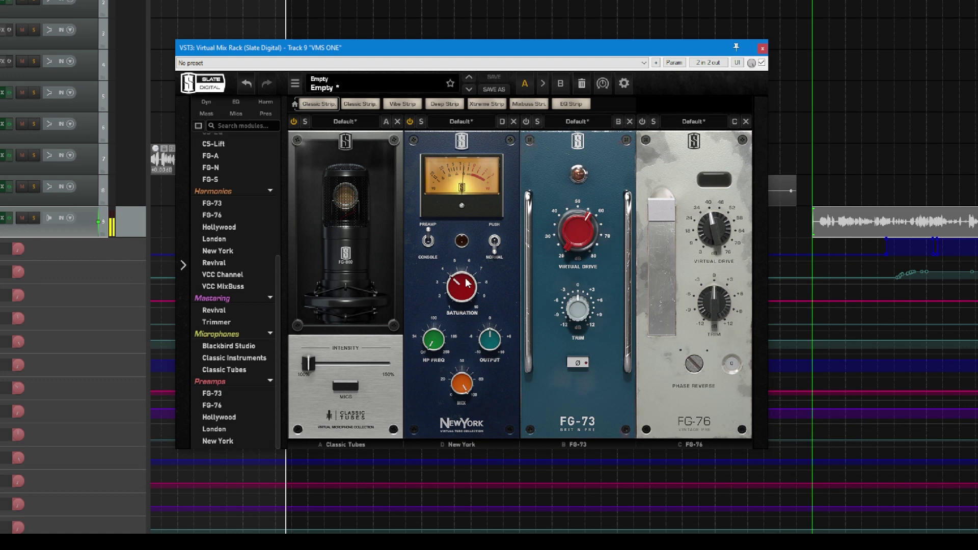
- Reduce the New York module's Saturation to about 3
mouse_move(467, 284)
mouse_down()
mouse_move(456, 301)
mouse_move(457, 290)
mouse_up()
mouse_move(475, 291)
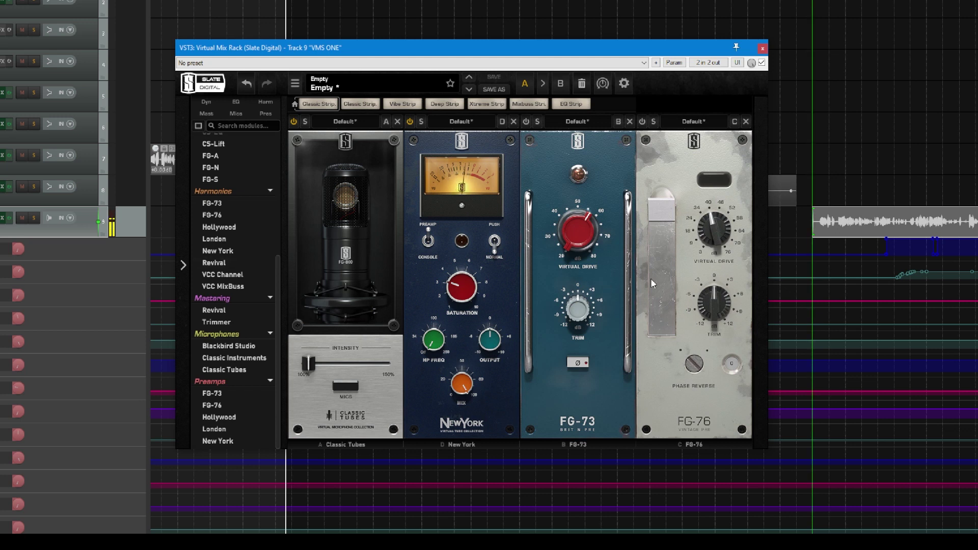
mouse_move(573, 242)
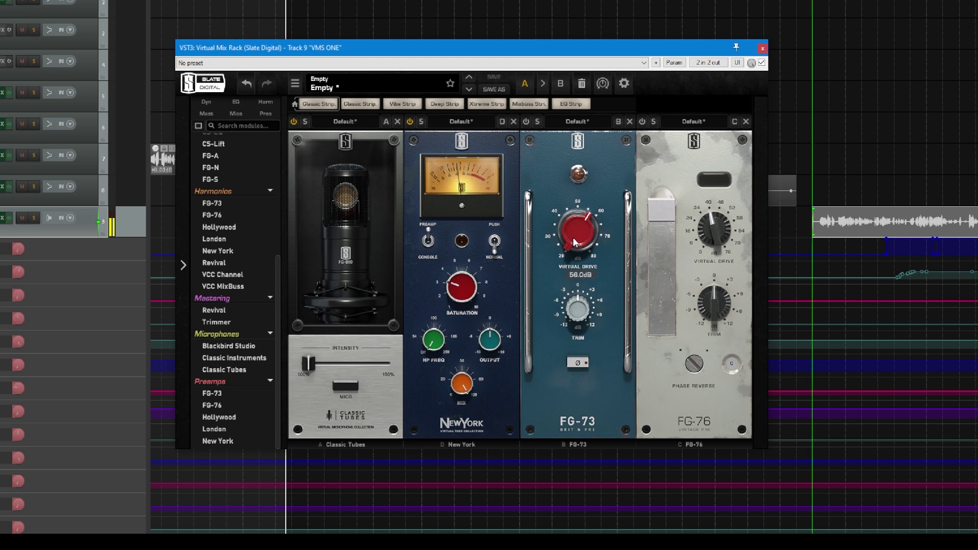